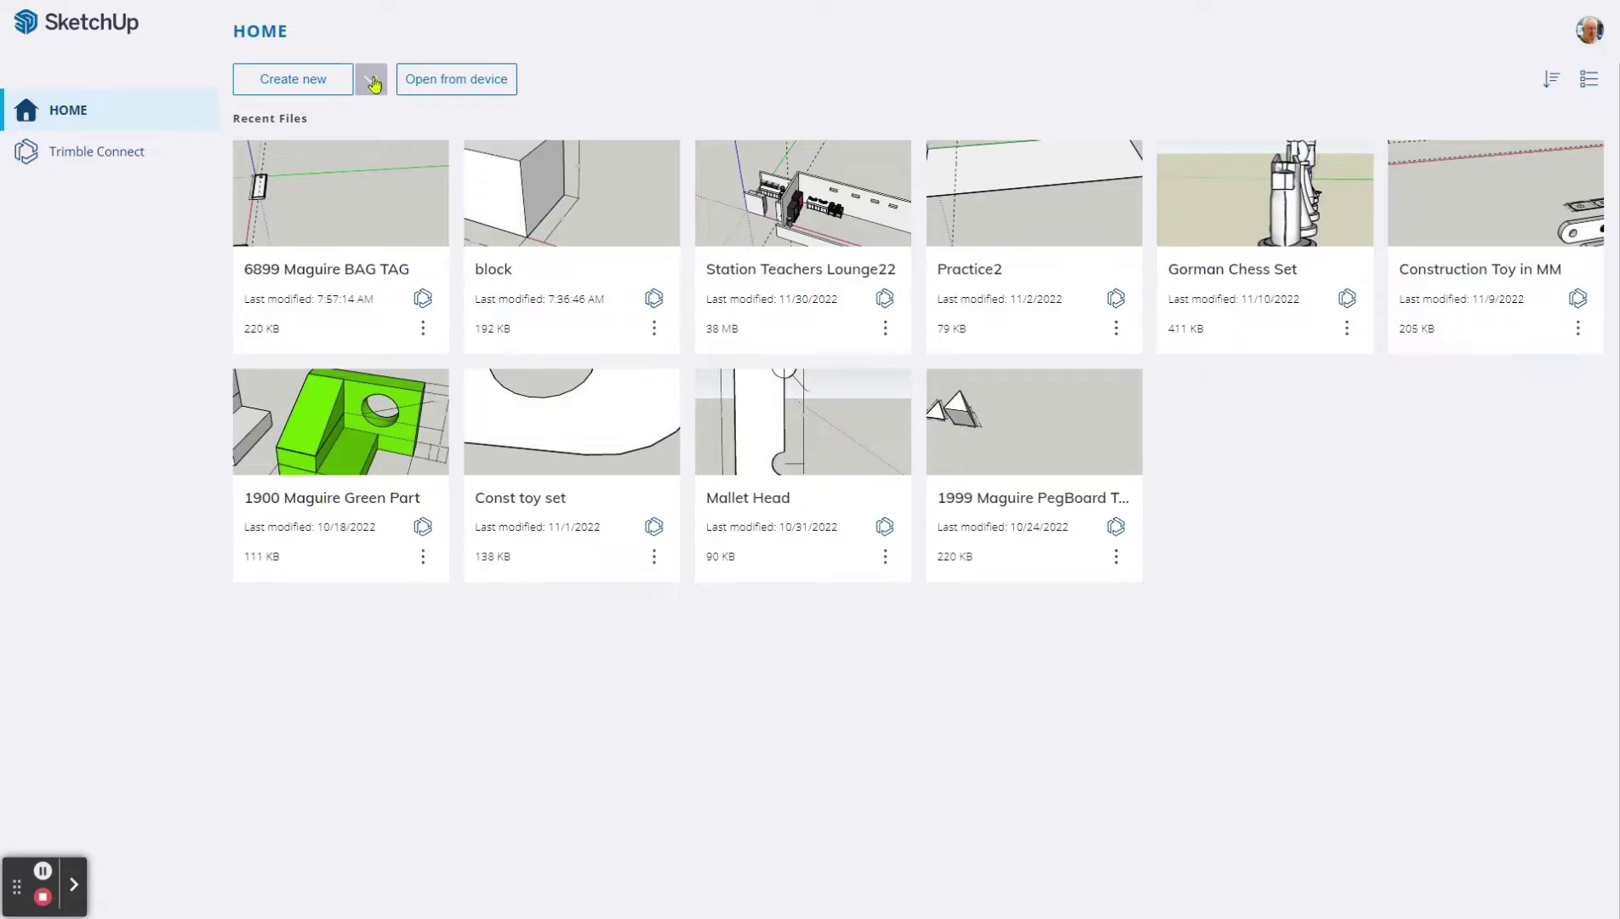
Create a new model from the Decimal - Millimeters template.
click(372, 84)
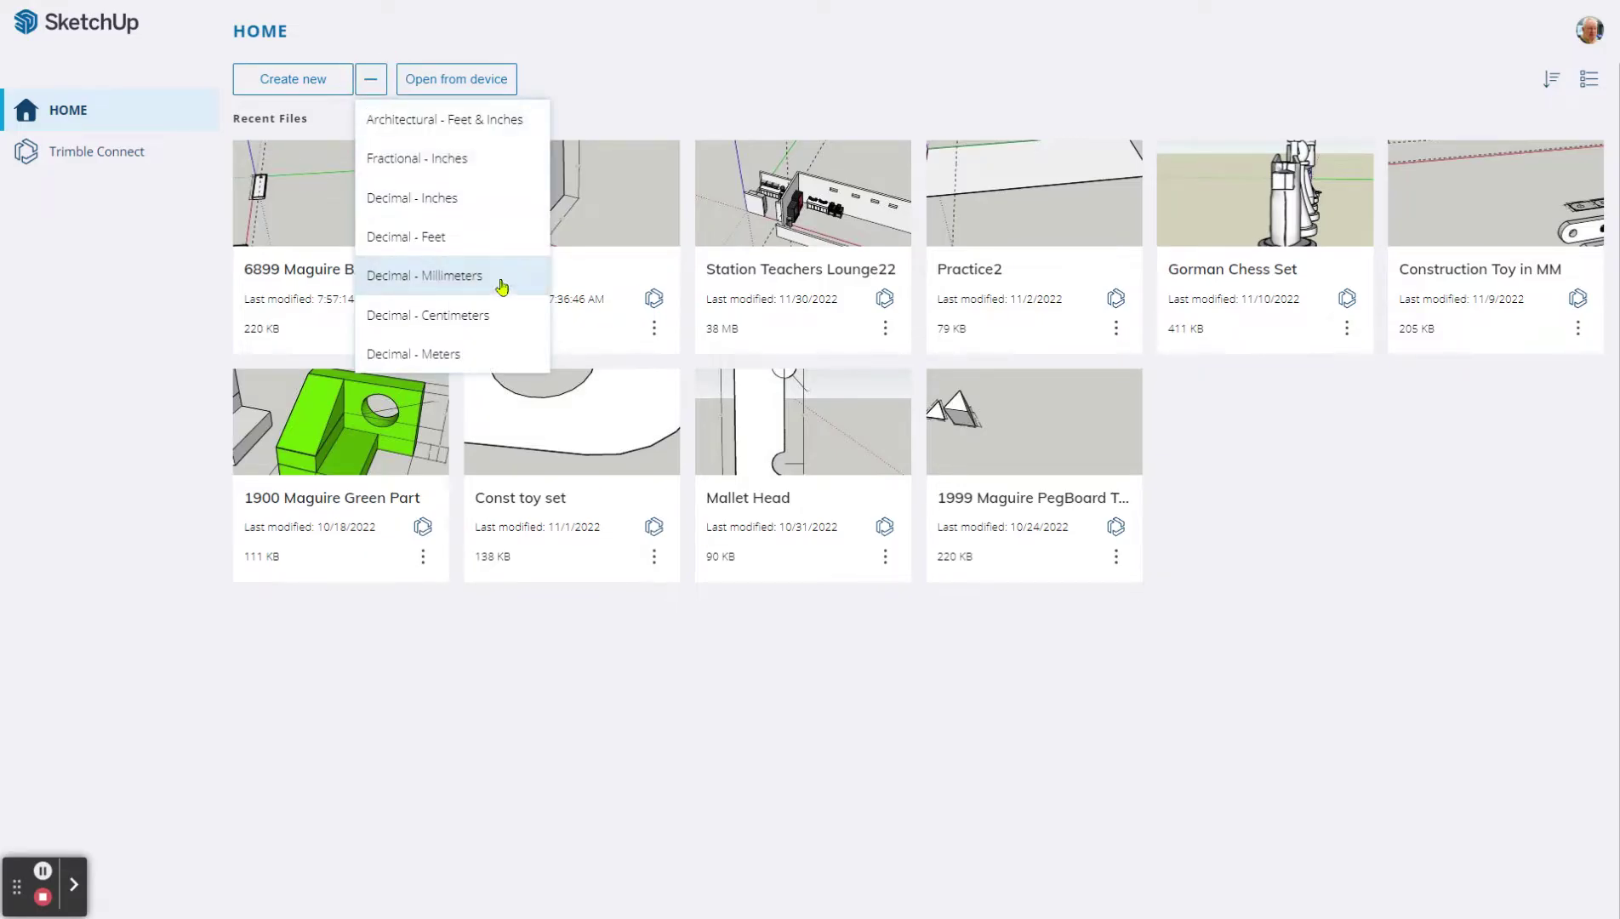
click(473, 281)
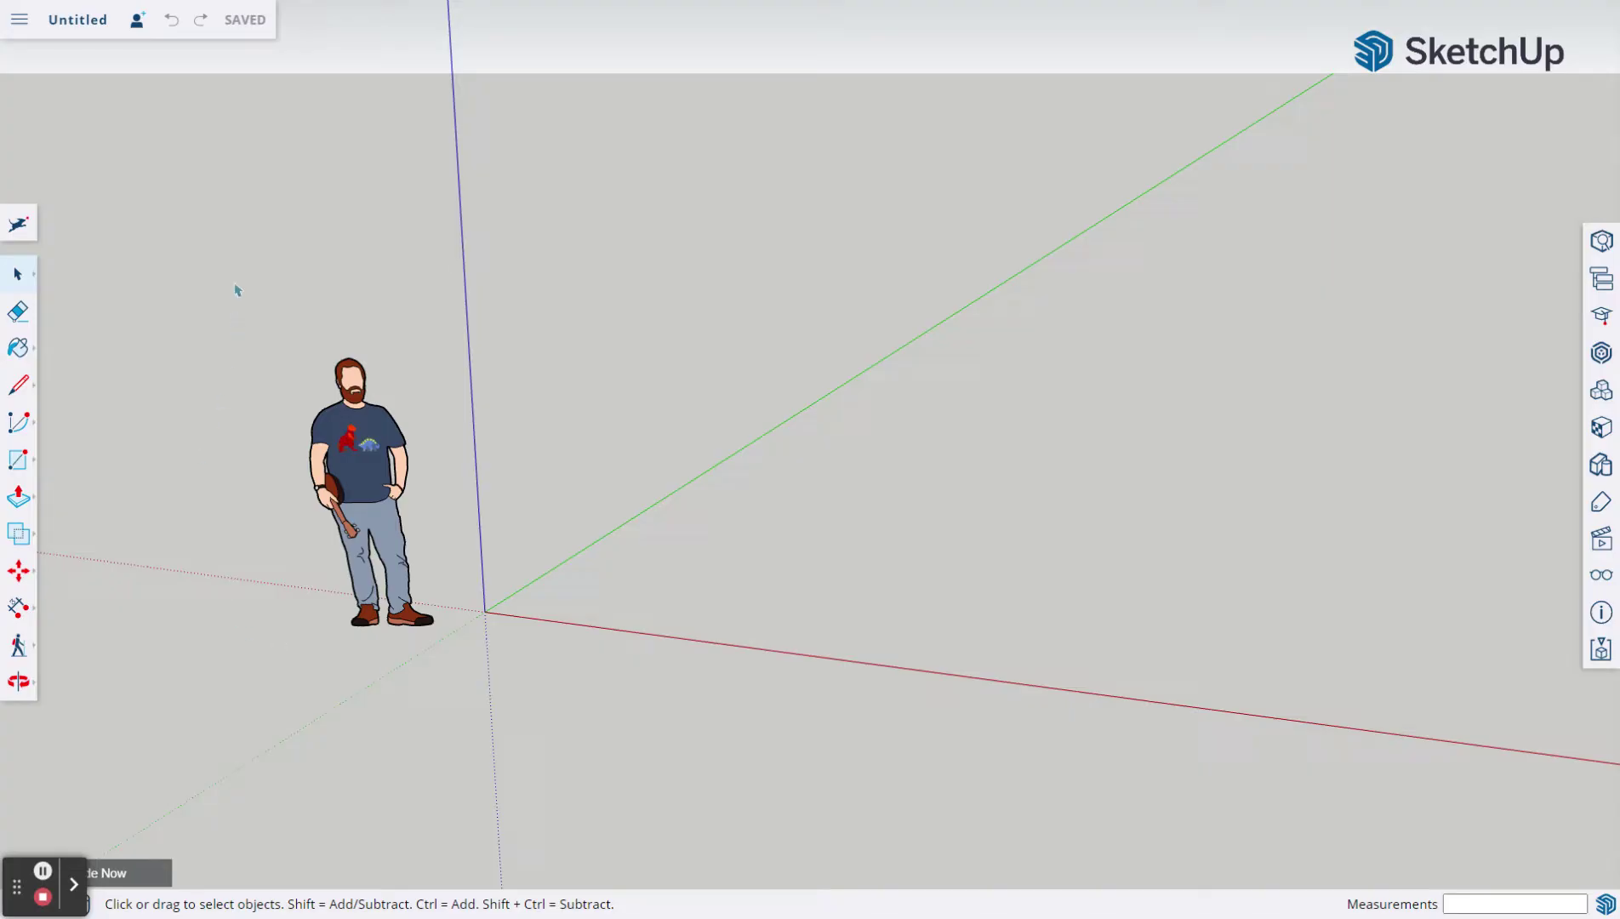
Save the untitled model into the SketchUp project under a file name ending in 'BagTag'.
click(93, 21)
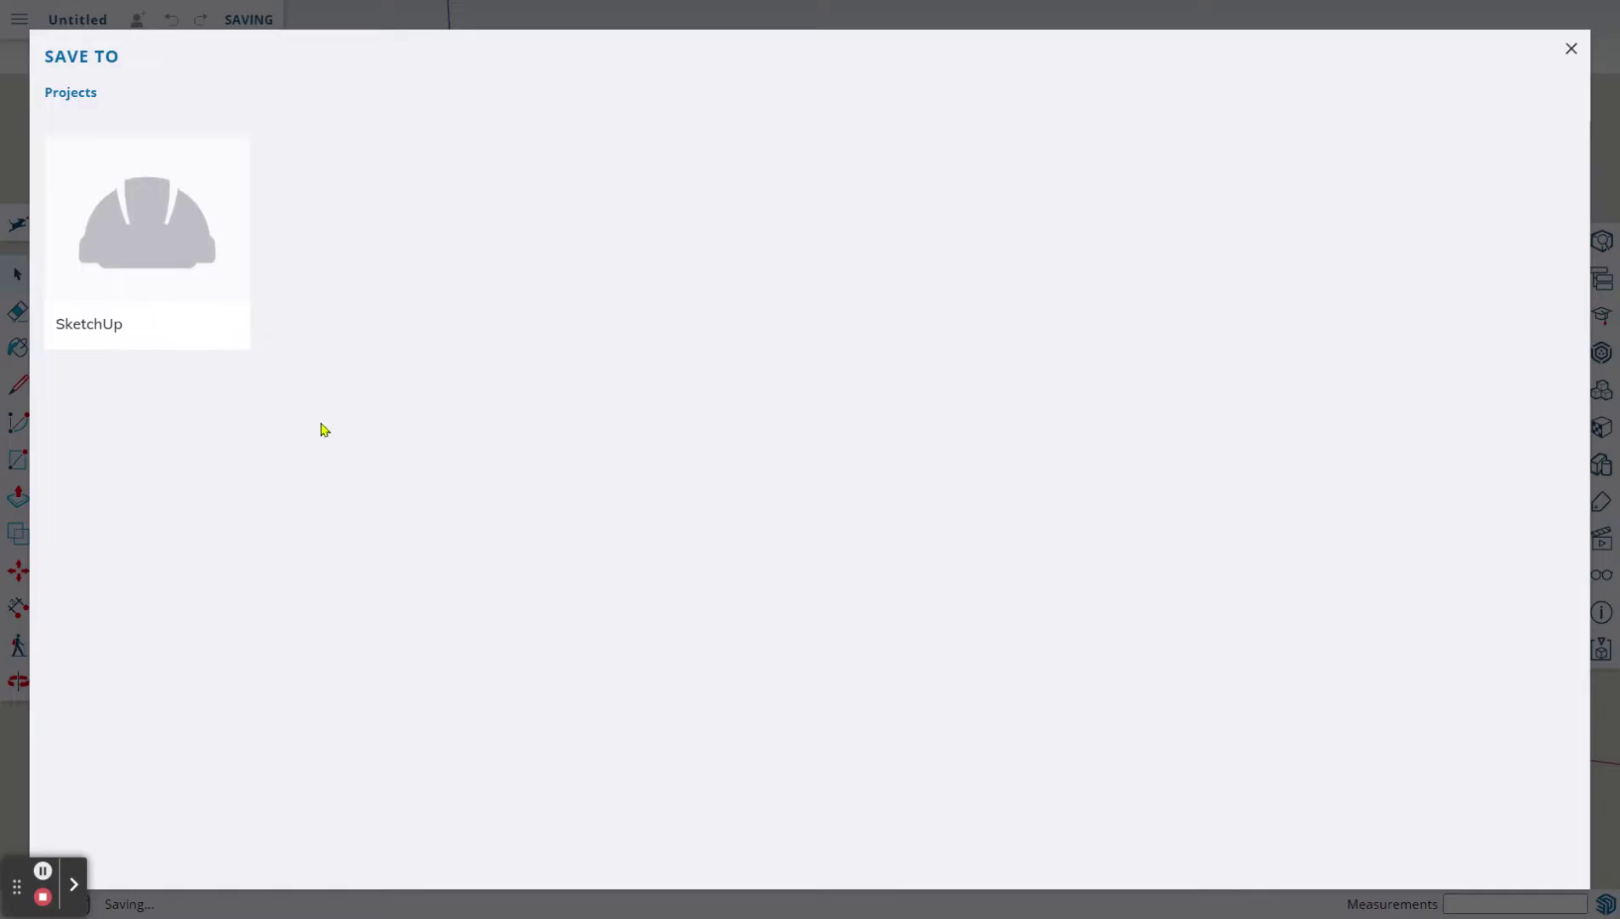
click(163, 255)
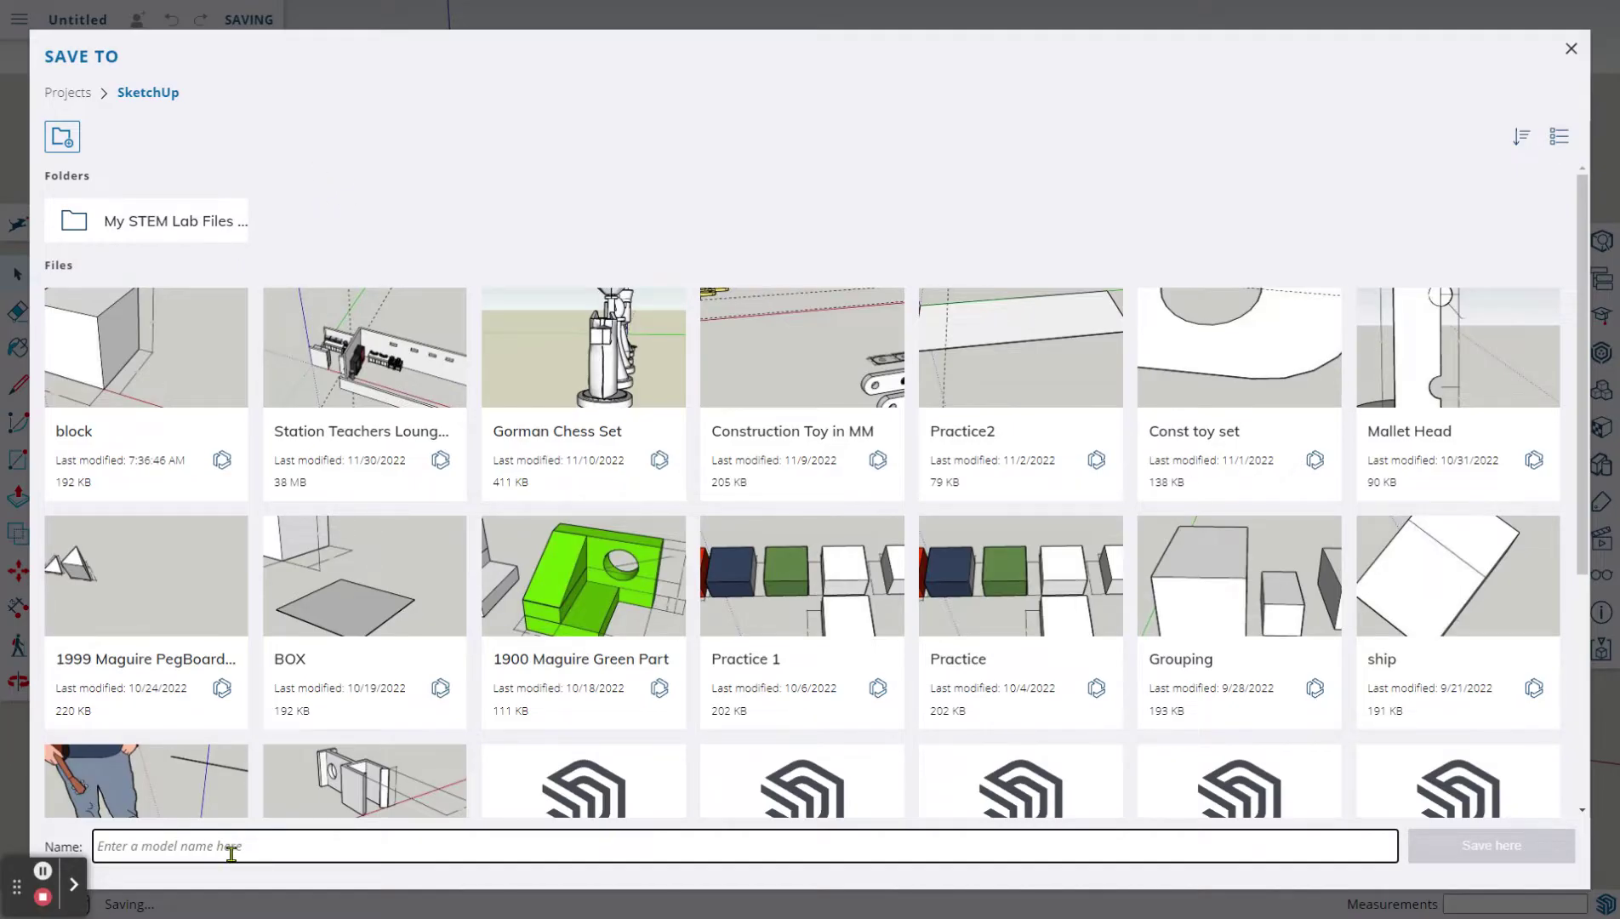
click(230, 854)
text(6)
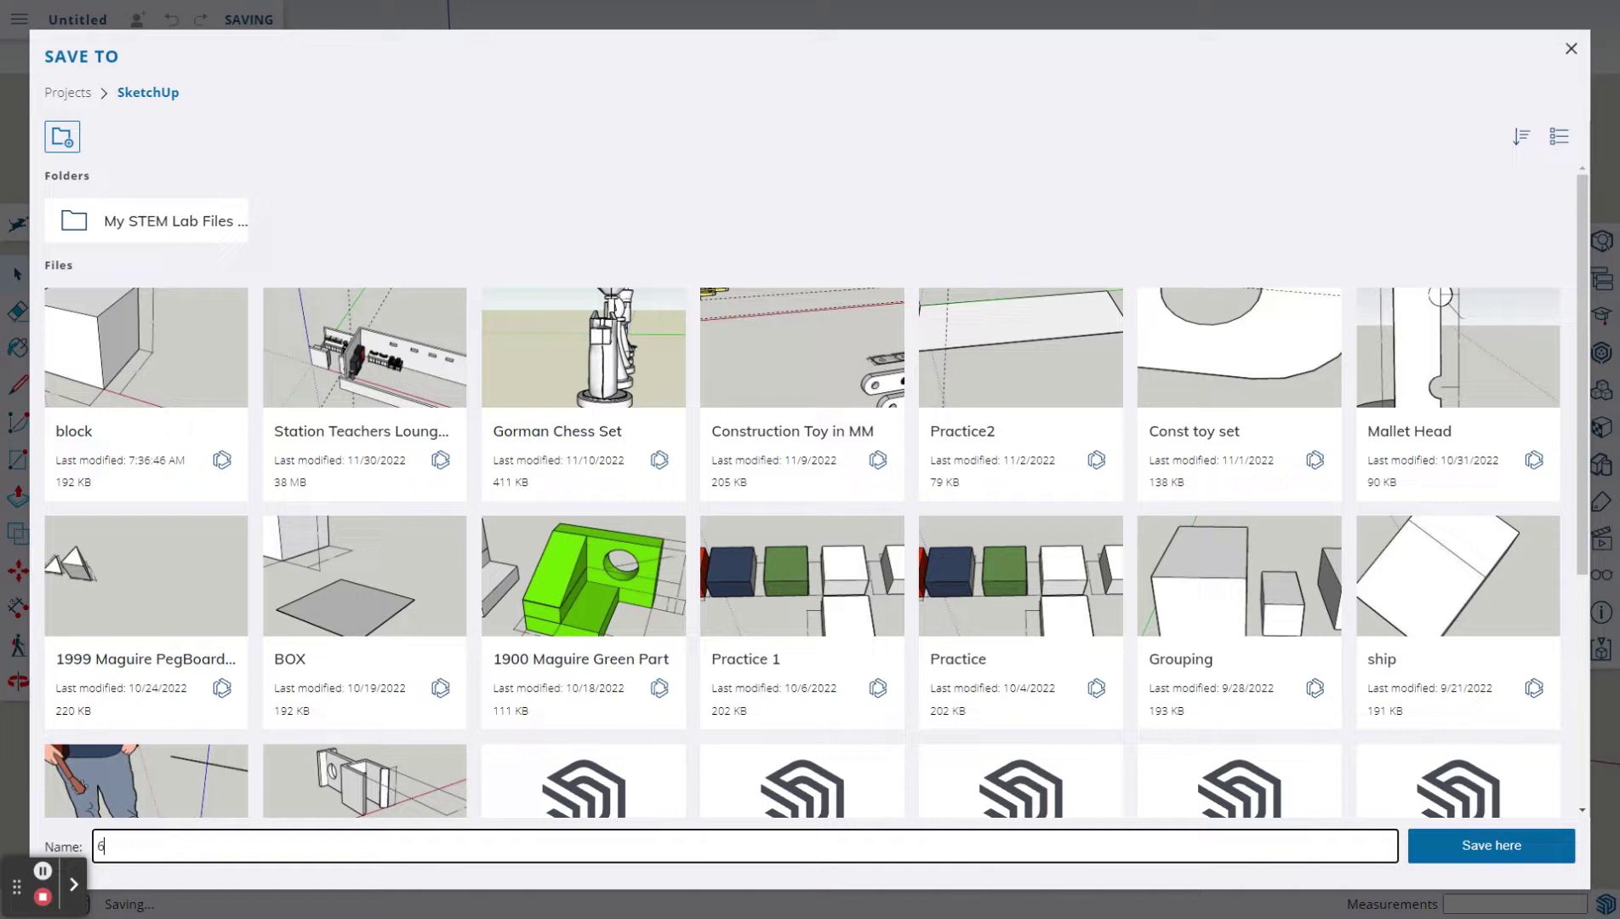
text(999 Maguire )
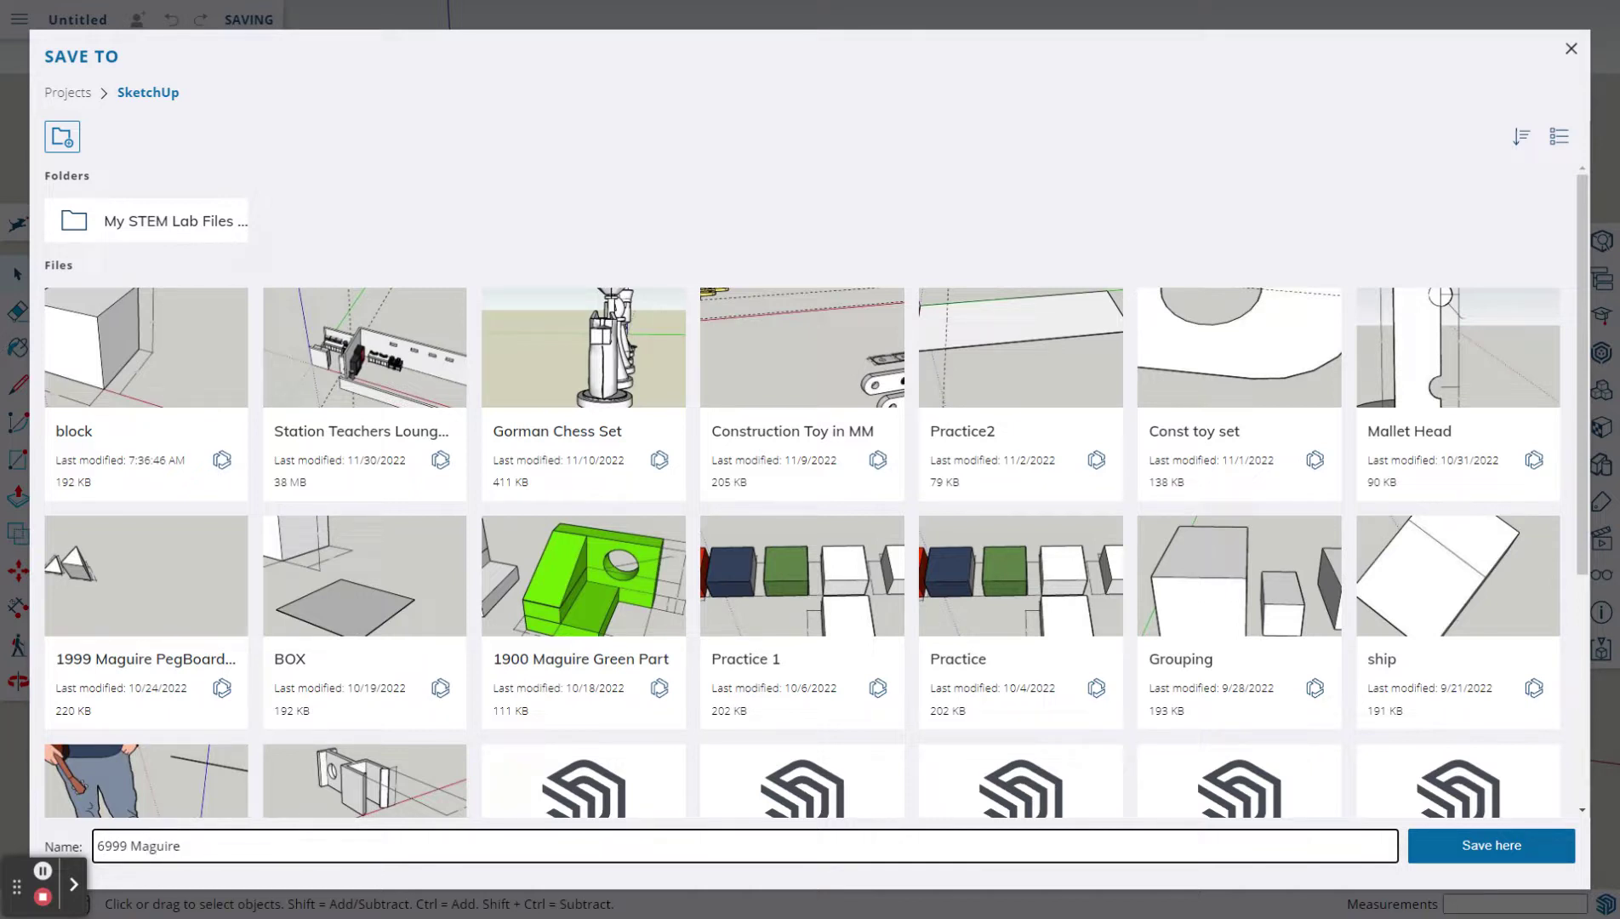
text(BagTag)
click(1465, 846)
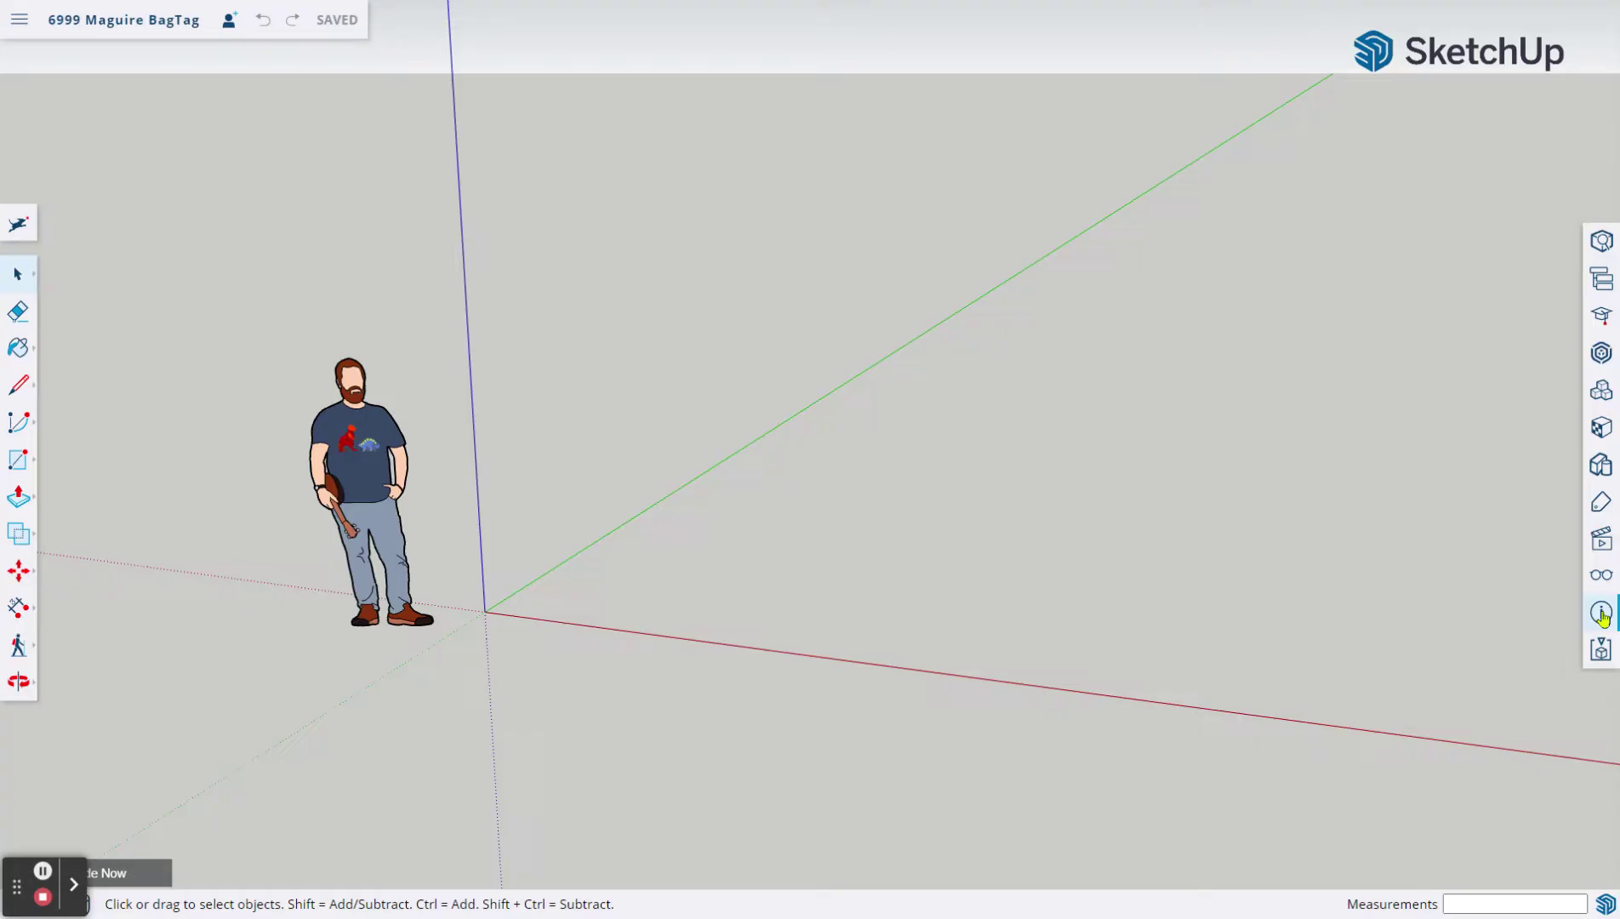
In Model Info, set length precision to 0.00 and the snap interval to 0.01 mm.
click(1603, 614)
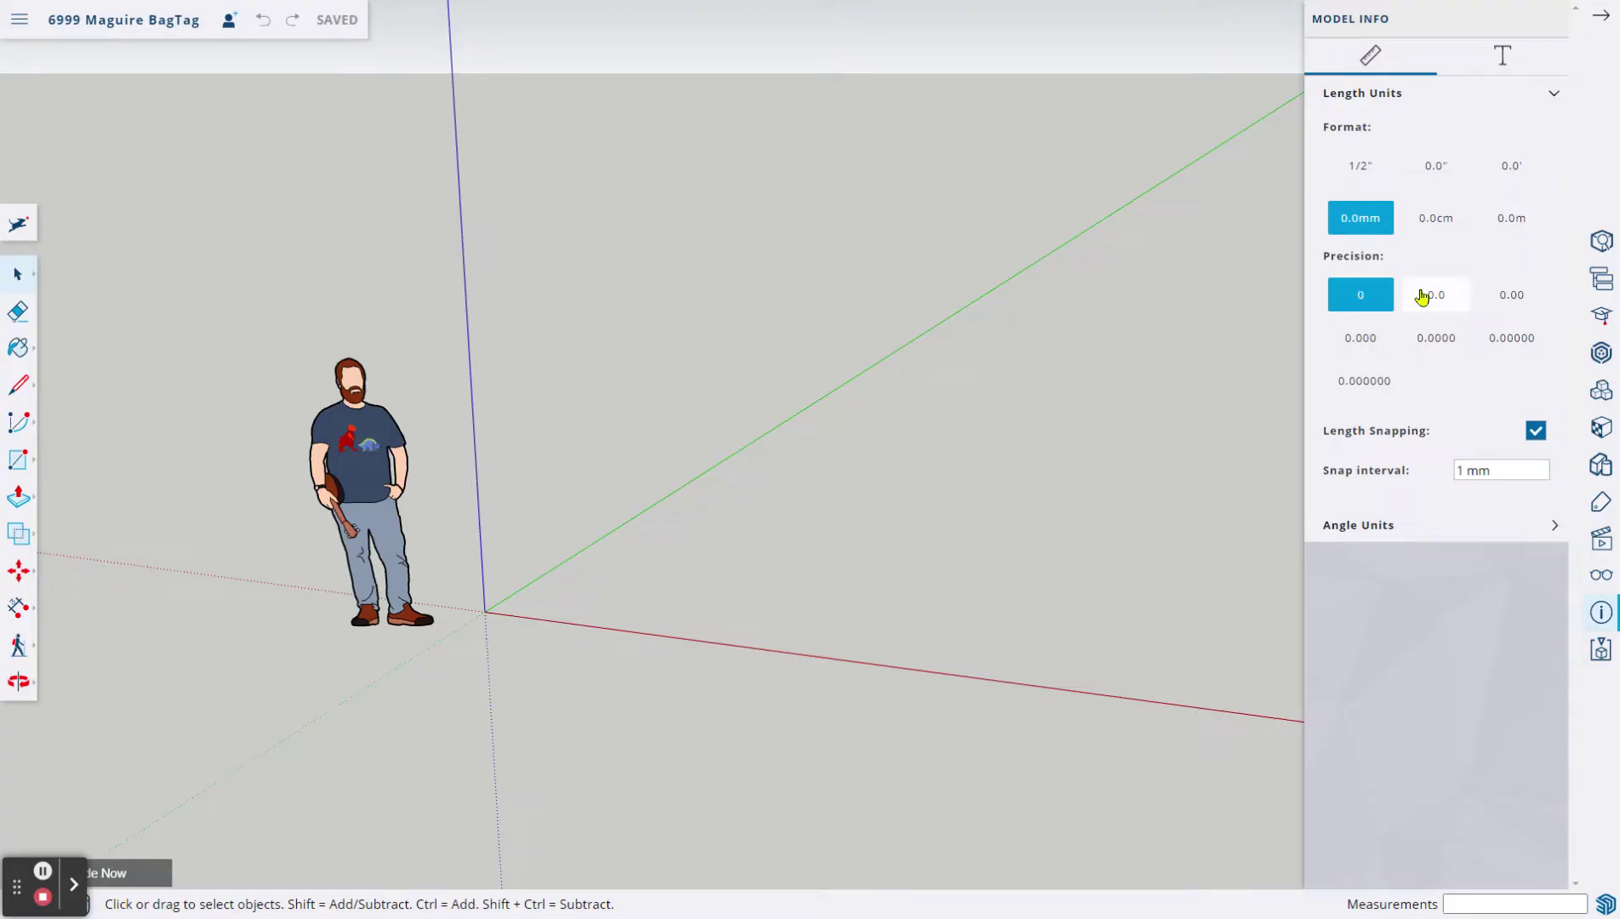
click(1519, 296)
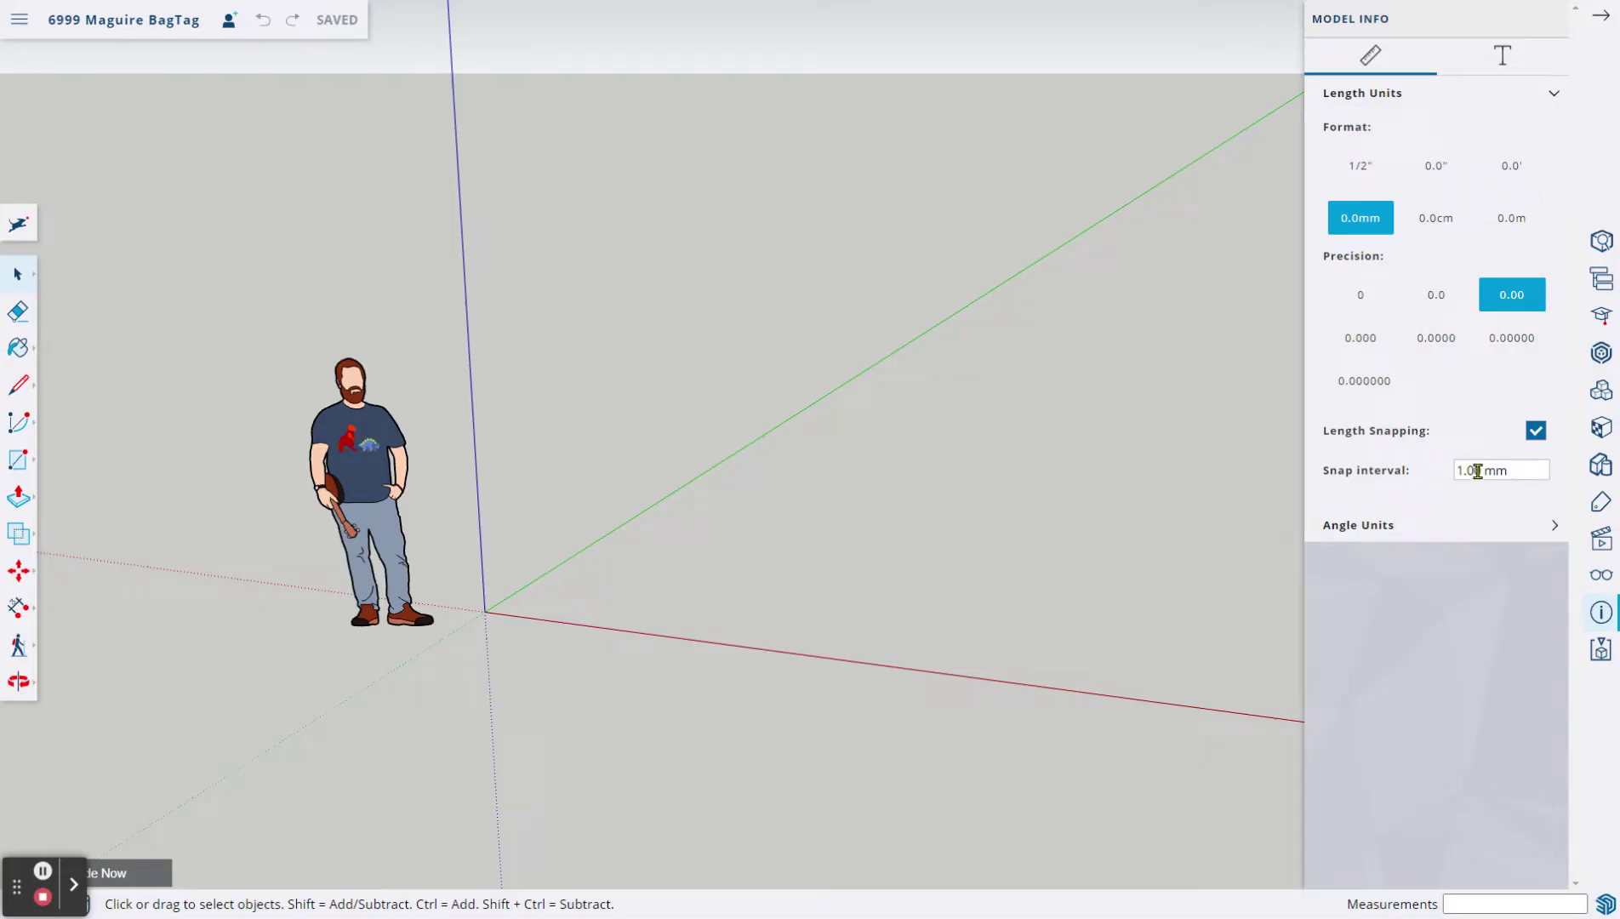
drag(1485, 472, 1424, 470)
text(0)
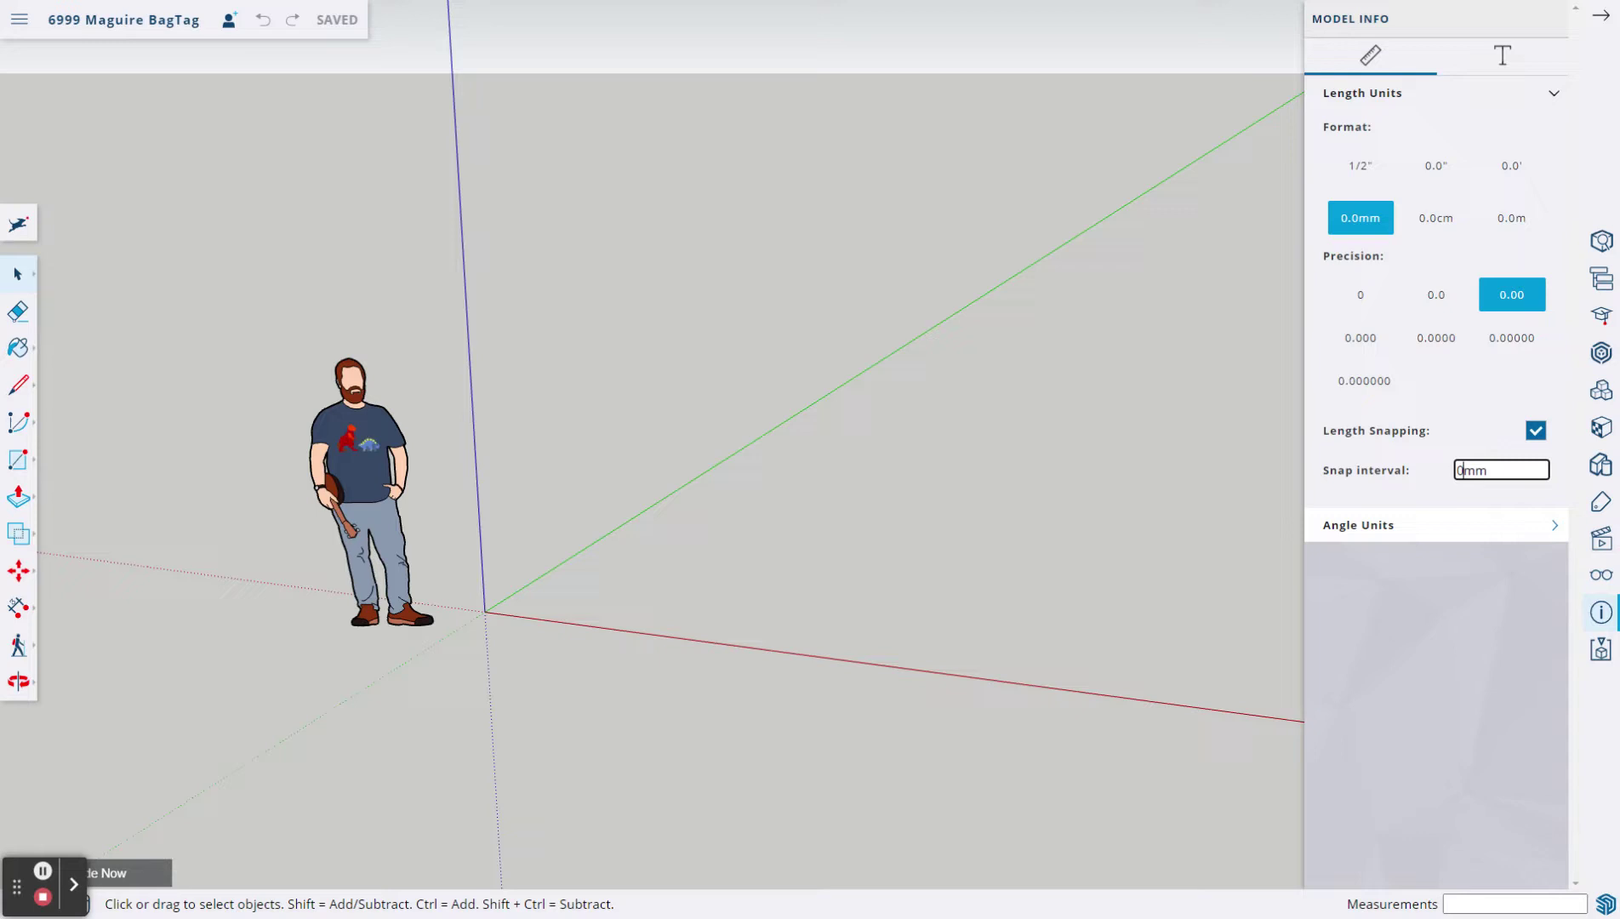
key(Return)
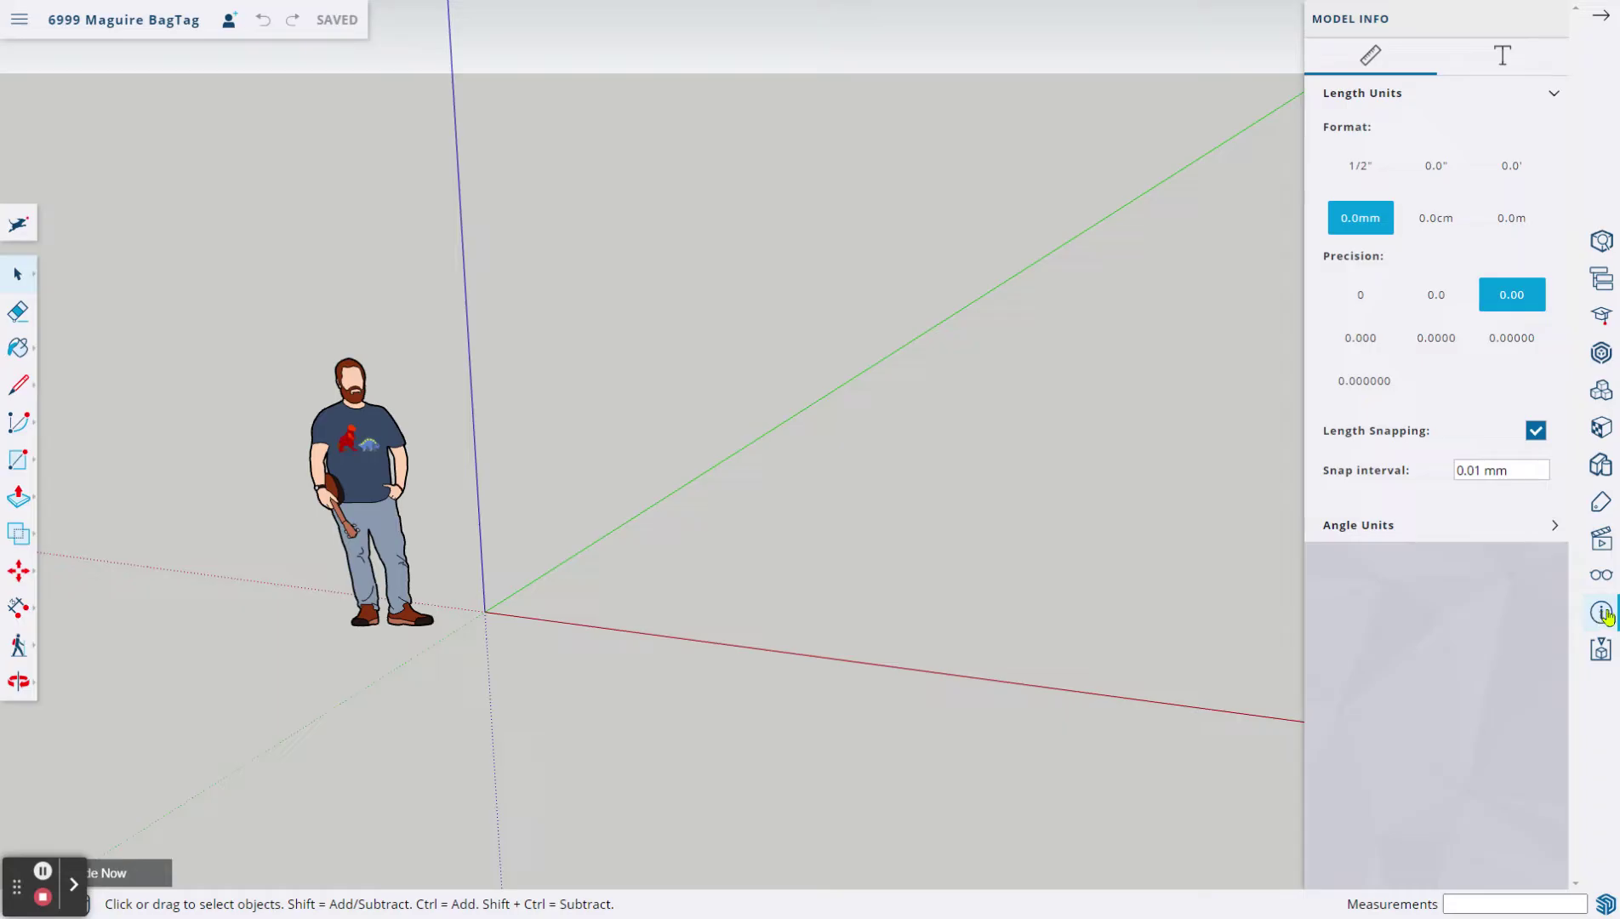
click(1599, 23)
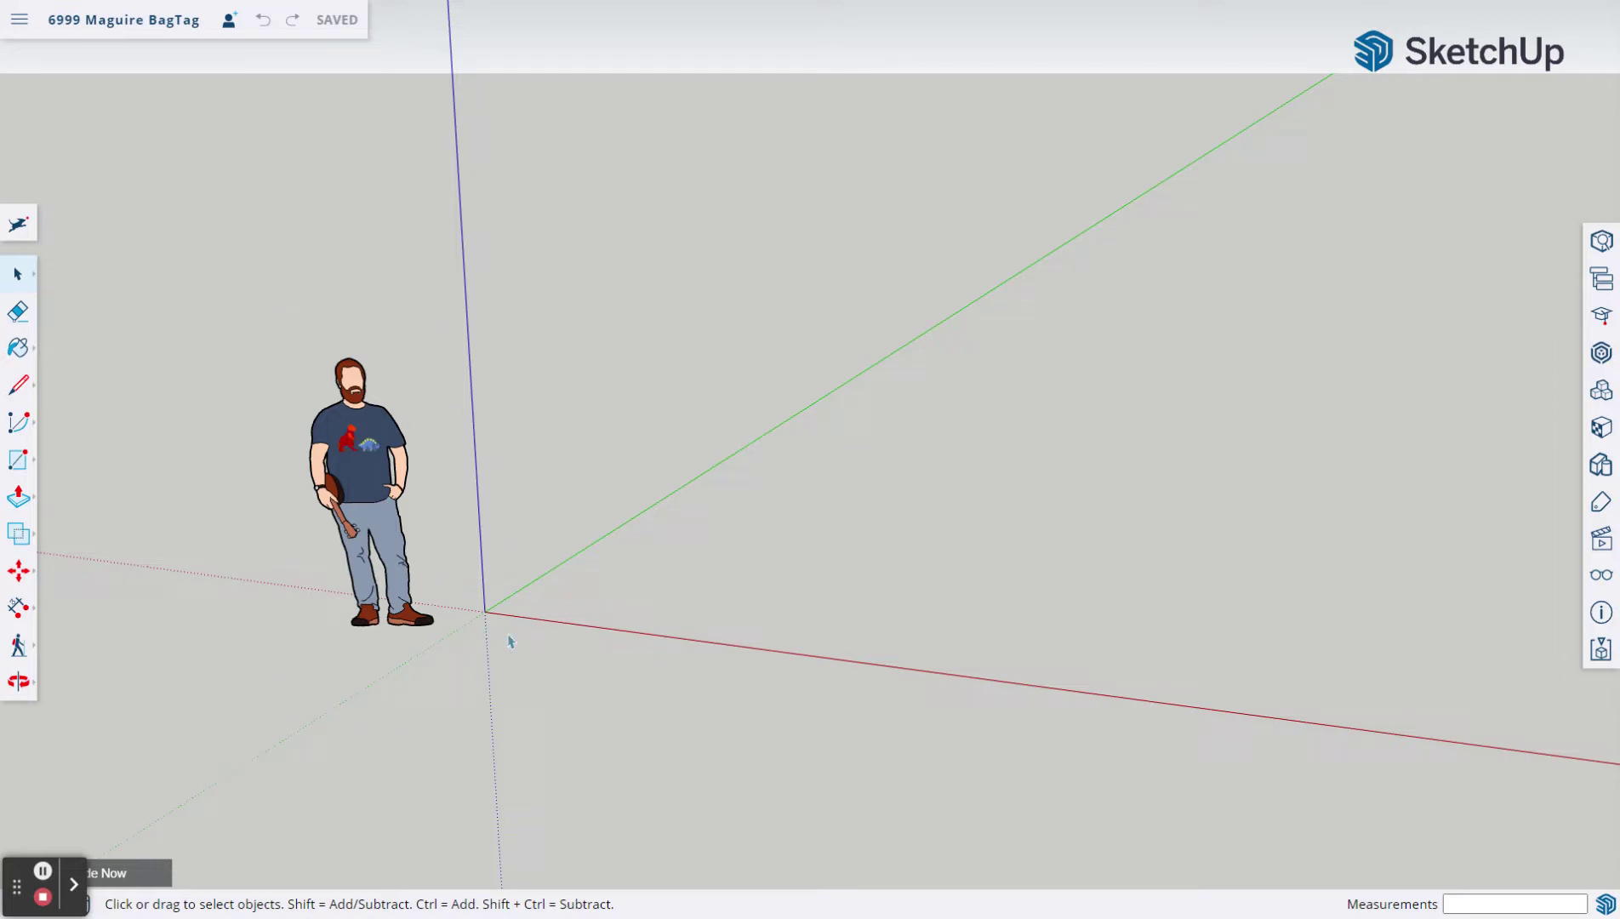
Zoom in on the axis origin and orbit to look down onto the ground plane.
scroll(497, 638, up, 3)
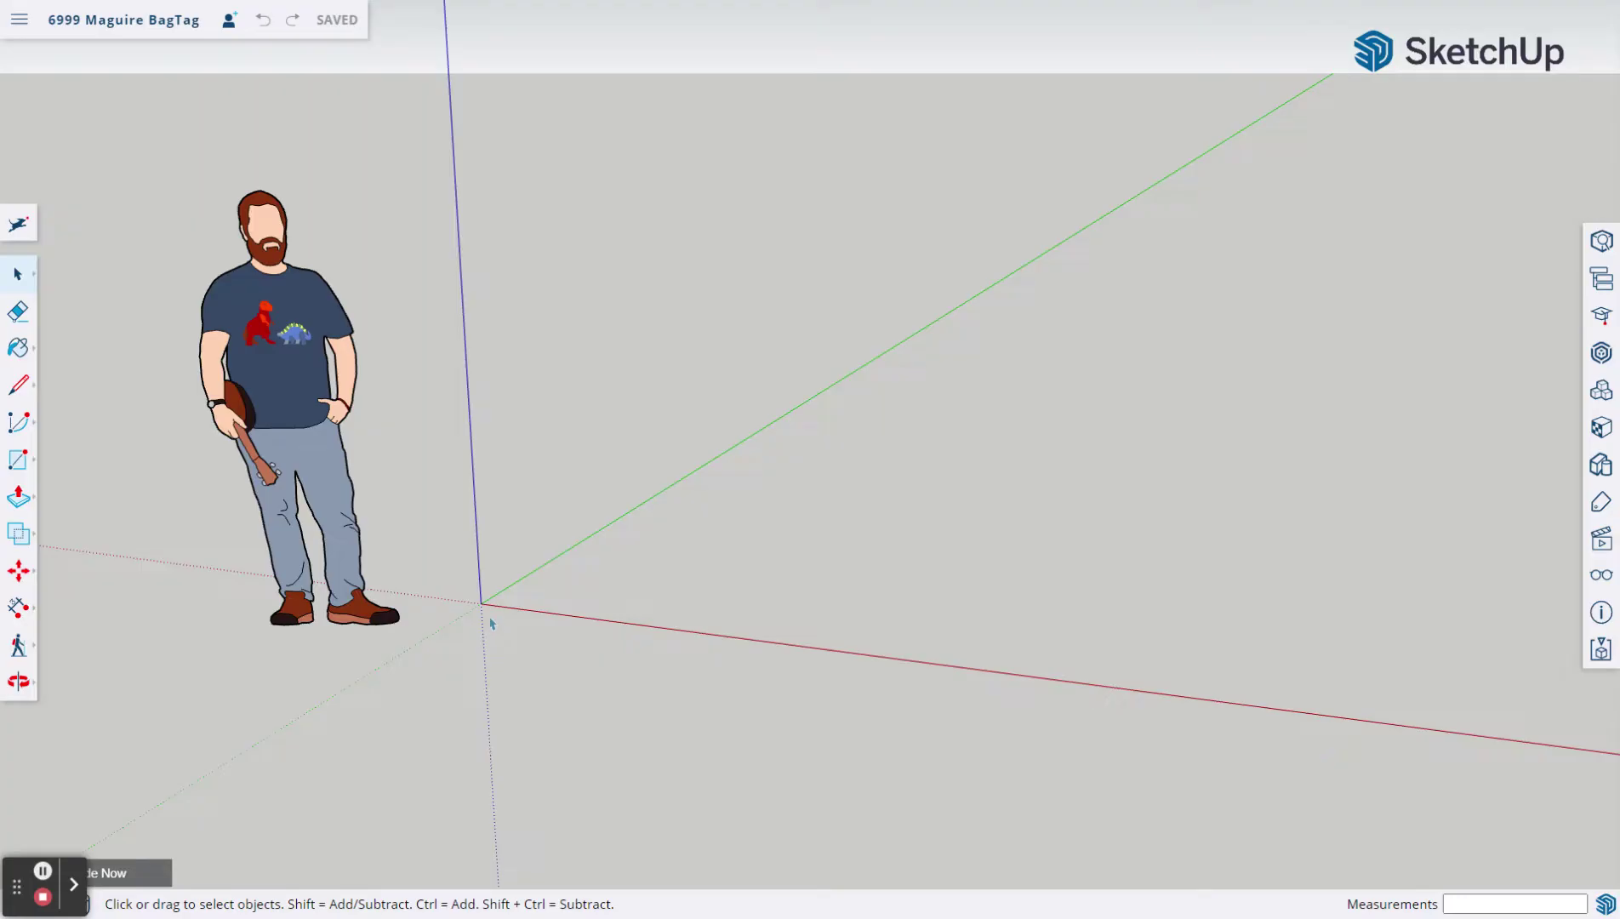
scroll(491, 623, up, 3)
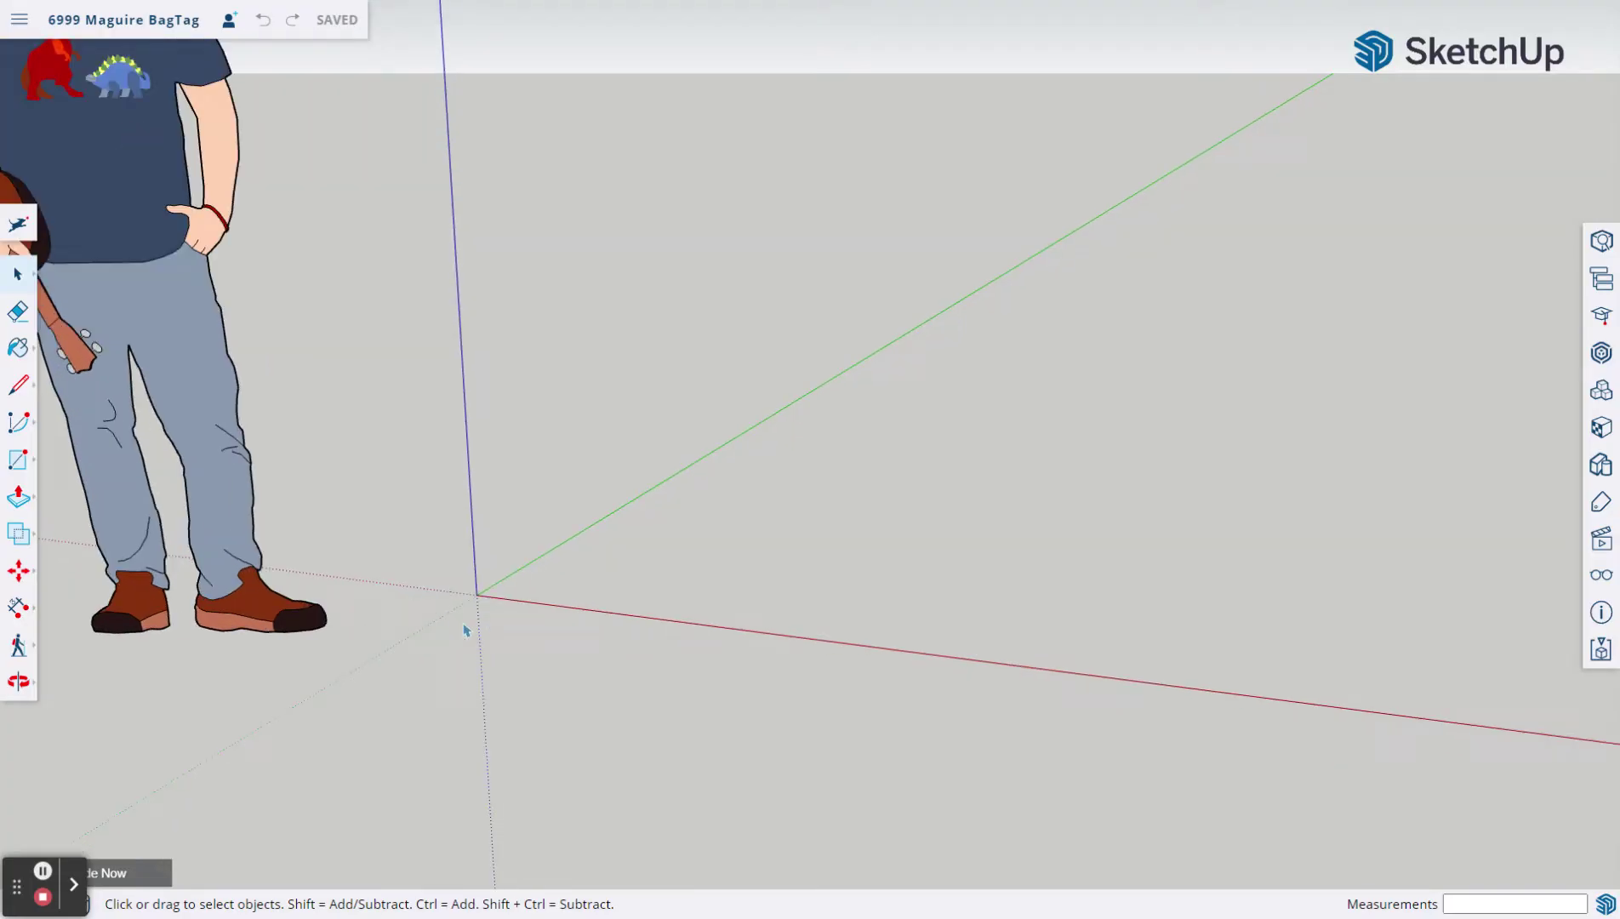
scroll(470, 630, up, 2)
scroll(508, 611, up, 1)
middle_drag(462, 622, 635, 761)
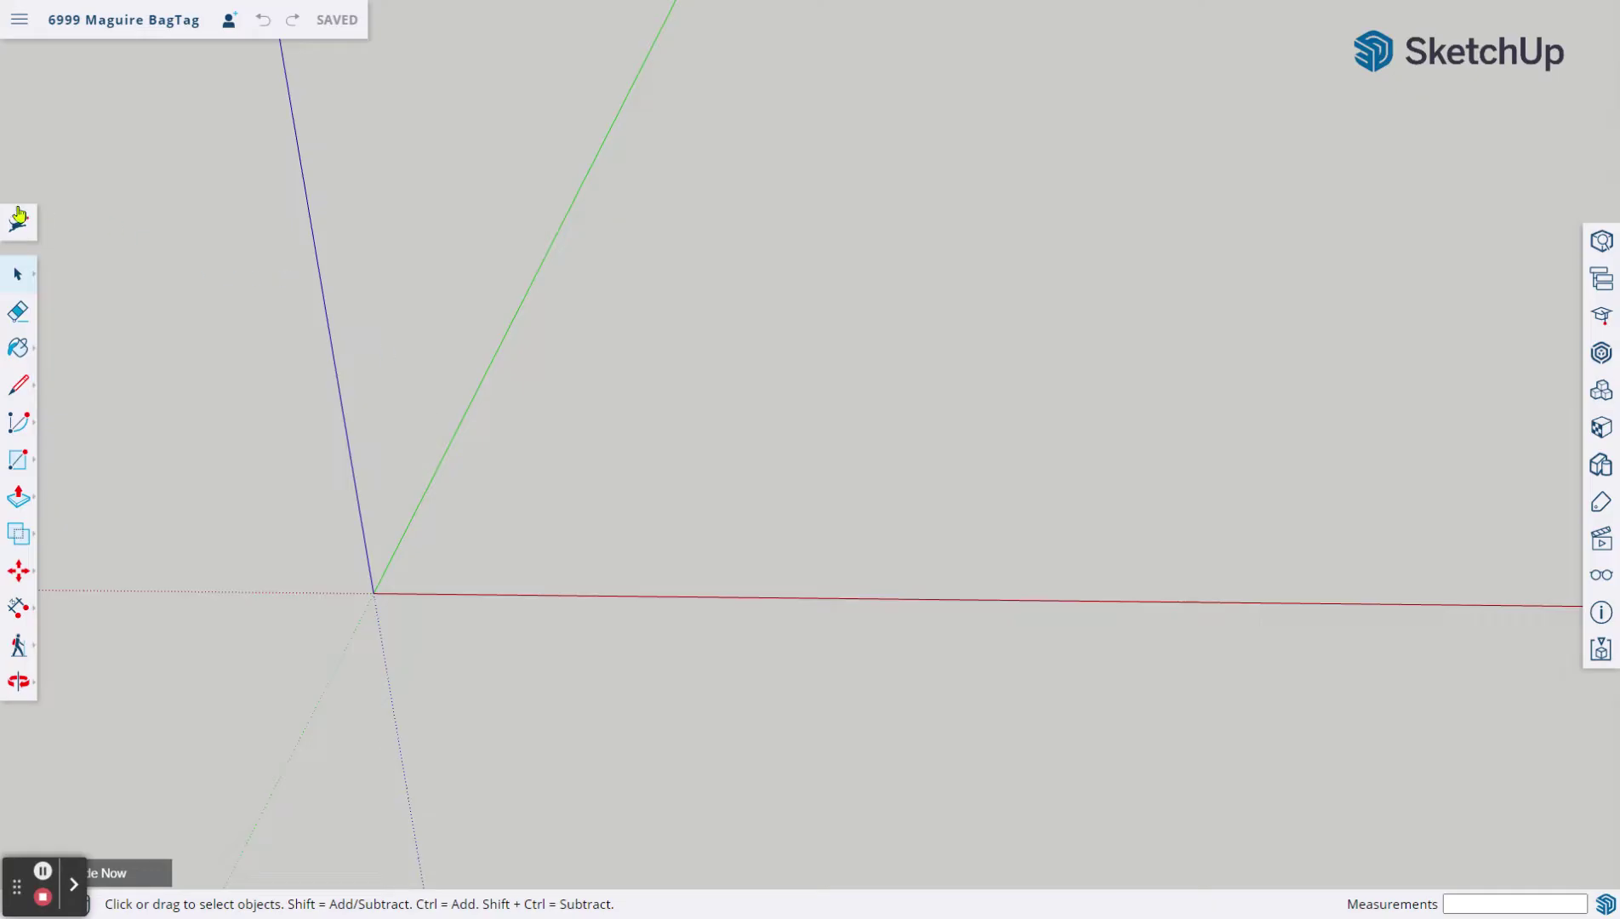
Draw a rectangle from the origin and size it to 75 mm by 25 mm.
click(20, 465)
click(65, 380)
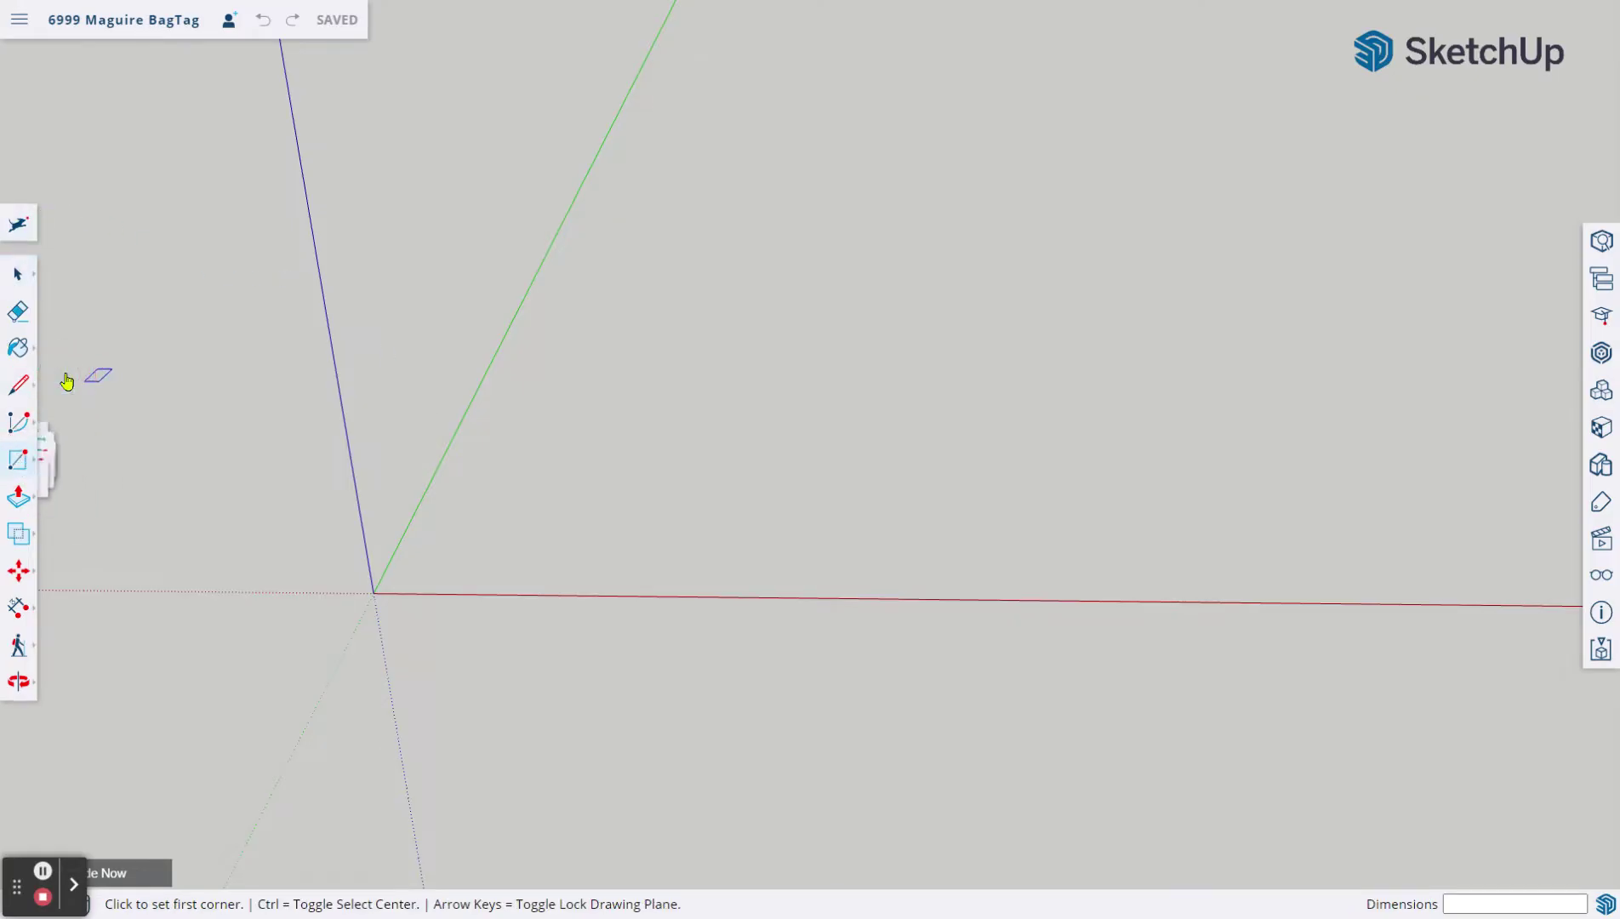
click(373, 593)
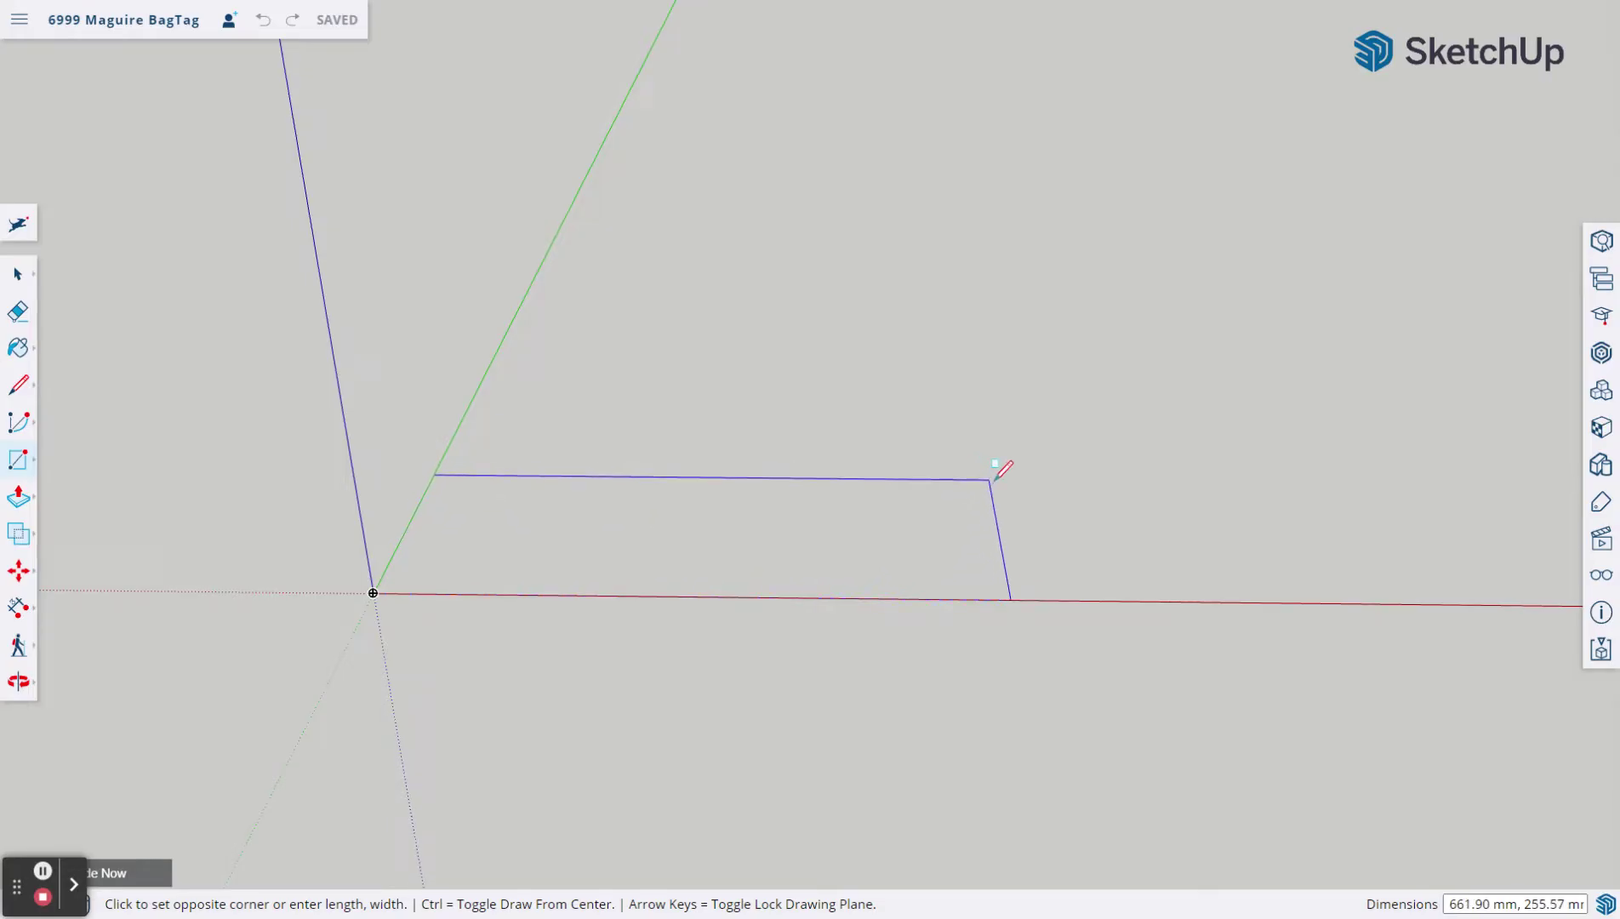
click(992, 480)
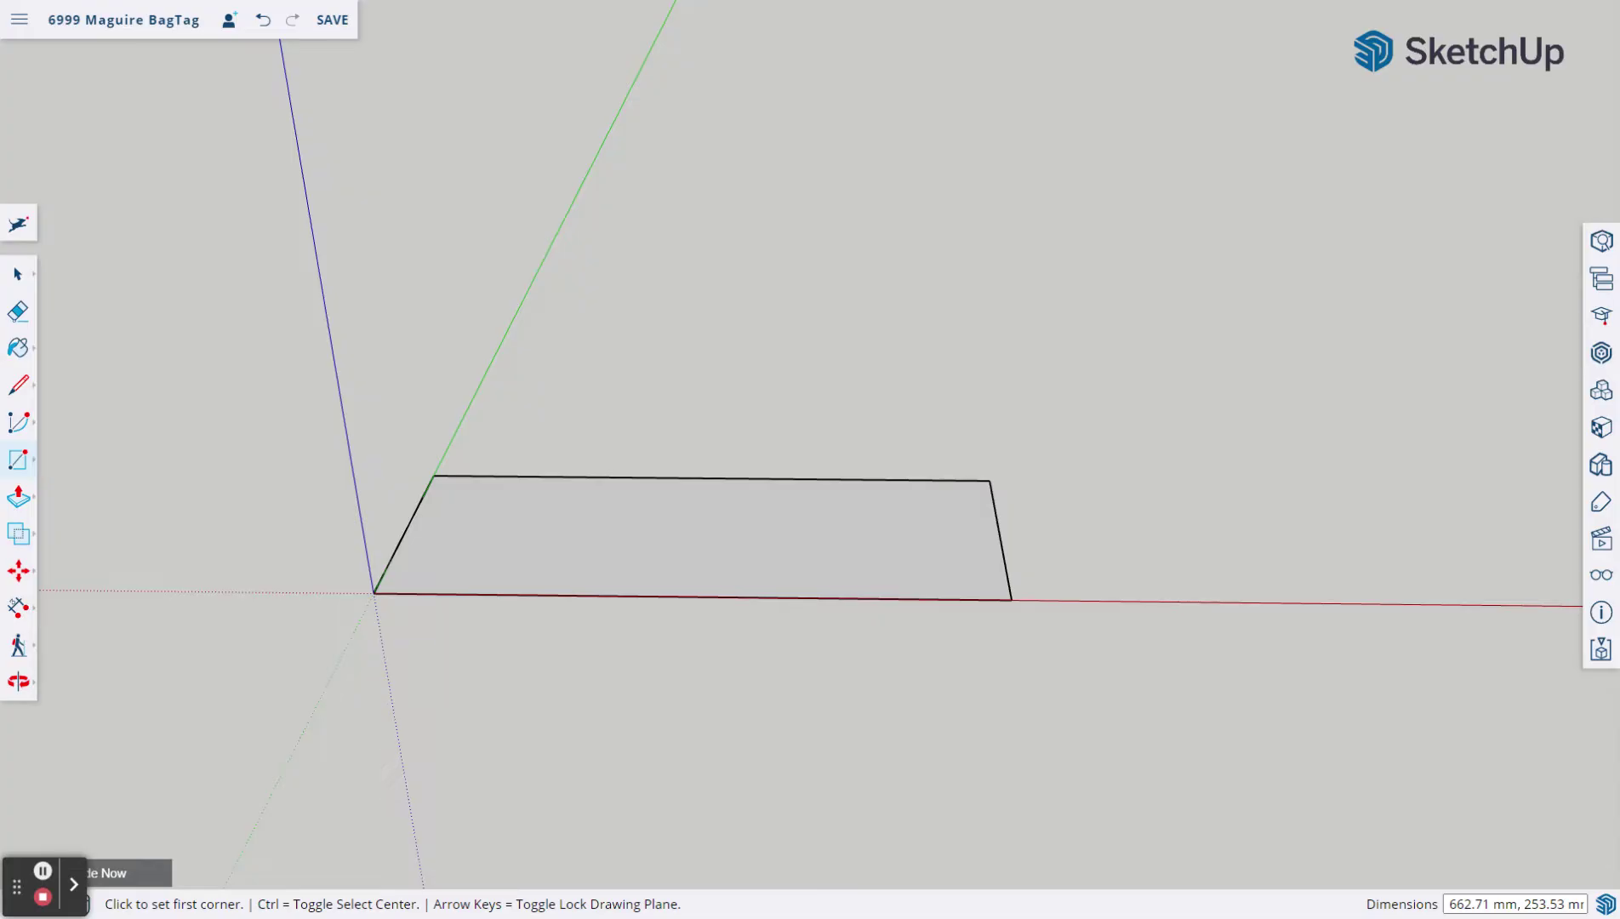
text(75mm,25mm)
key(Return)
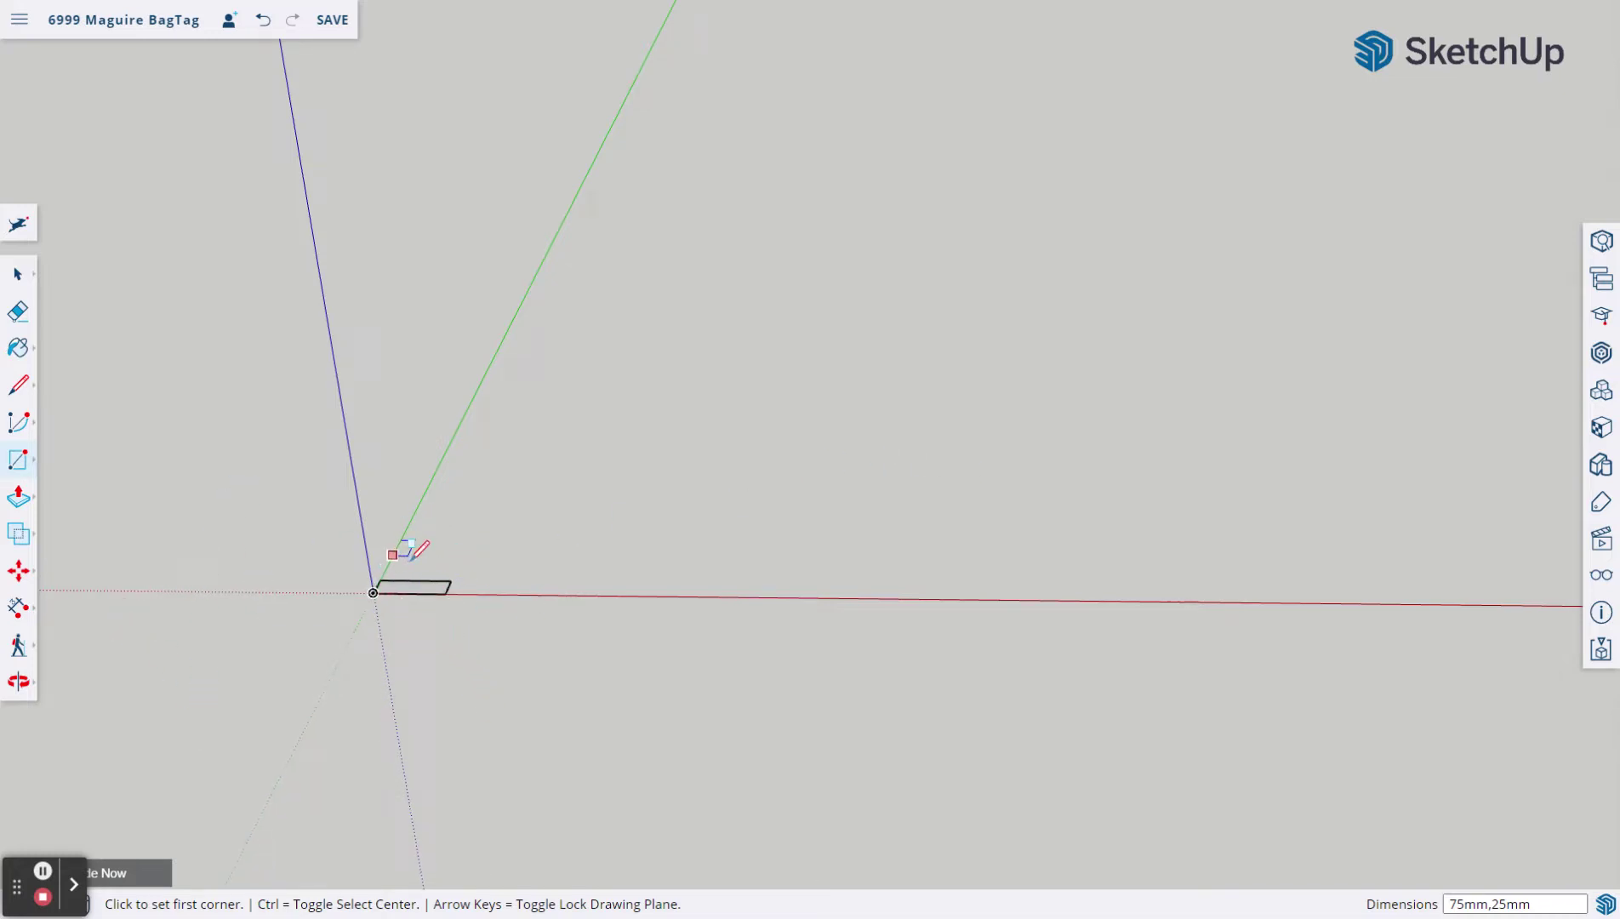
Push/Pull the rectangle's face up by 3.00 mm.
scroll(393, 555, down, 5)
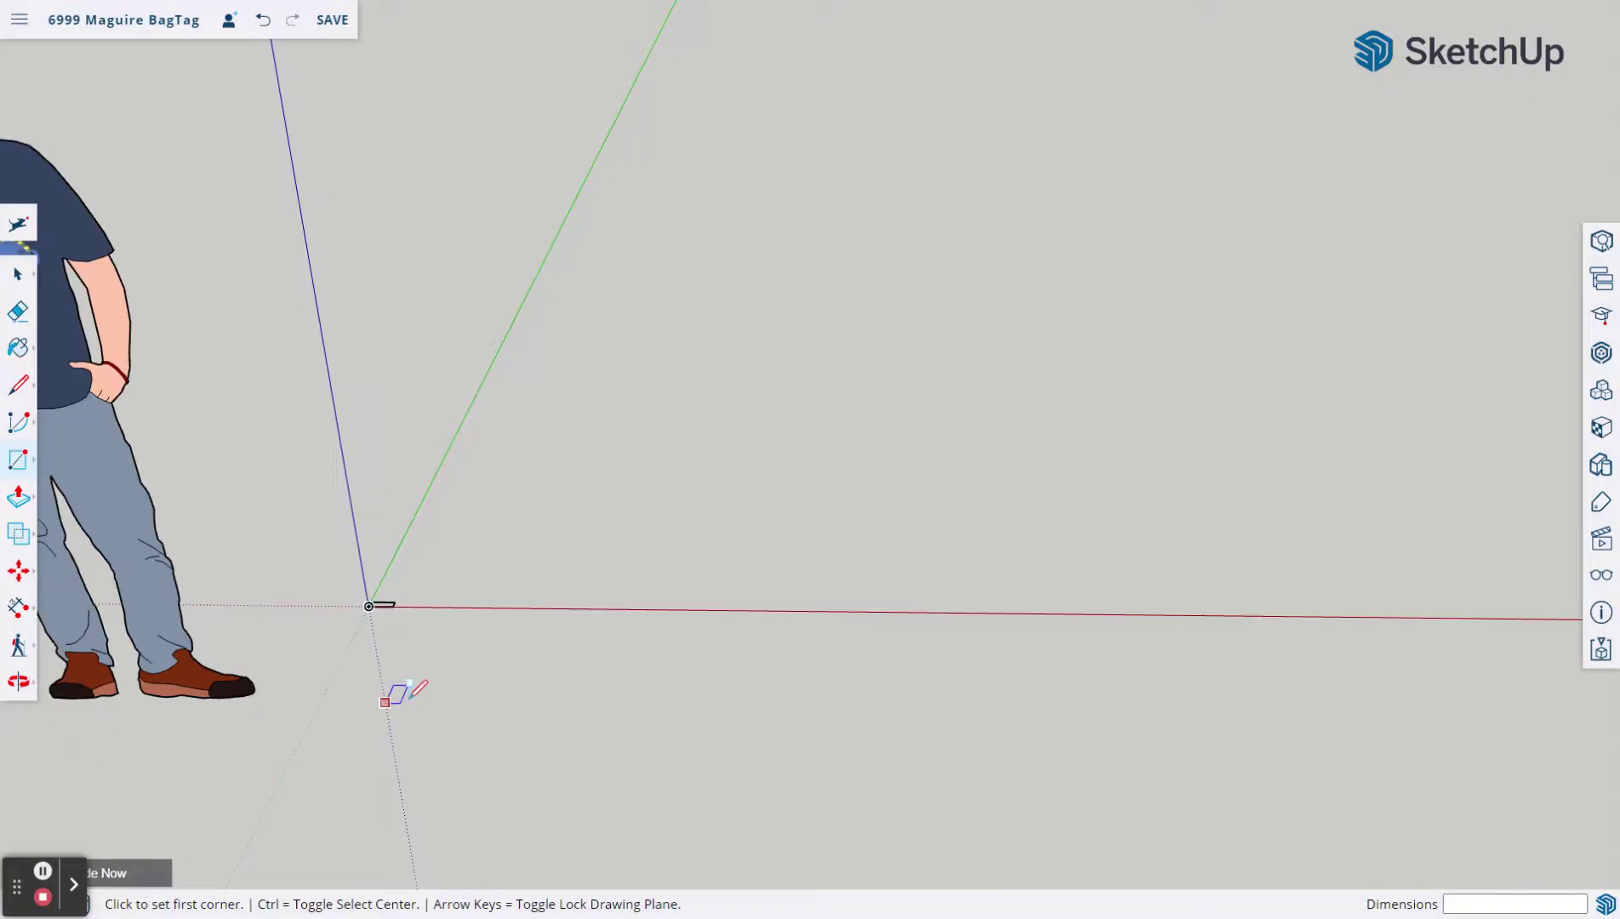
scroll(385, 702, down, 3)
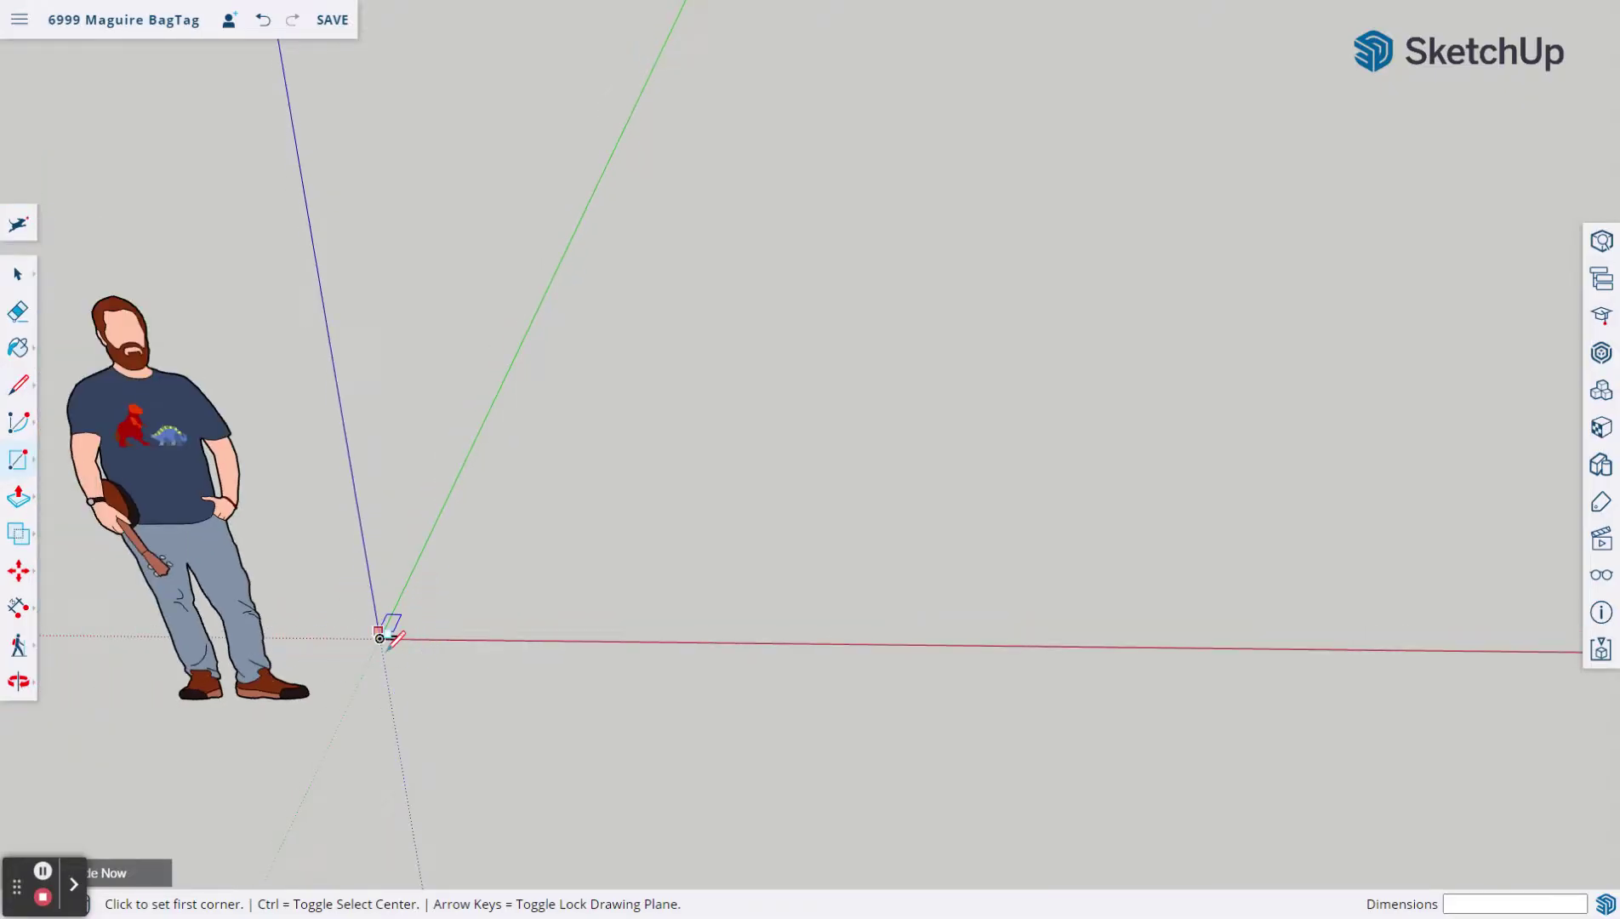
scroll(390, 665, up, 5)
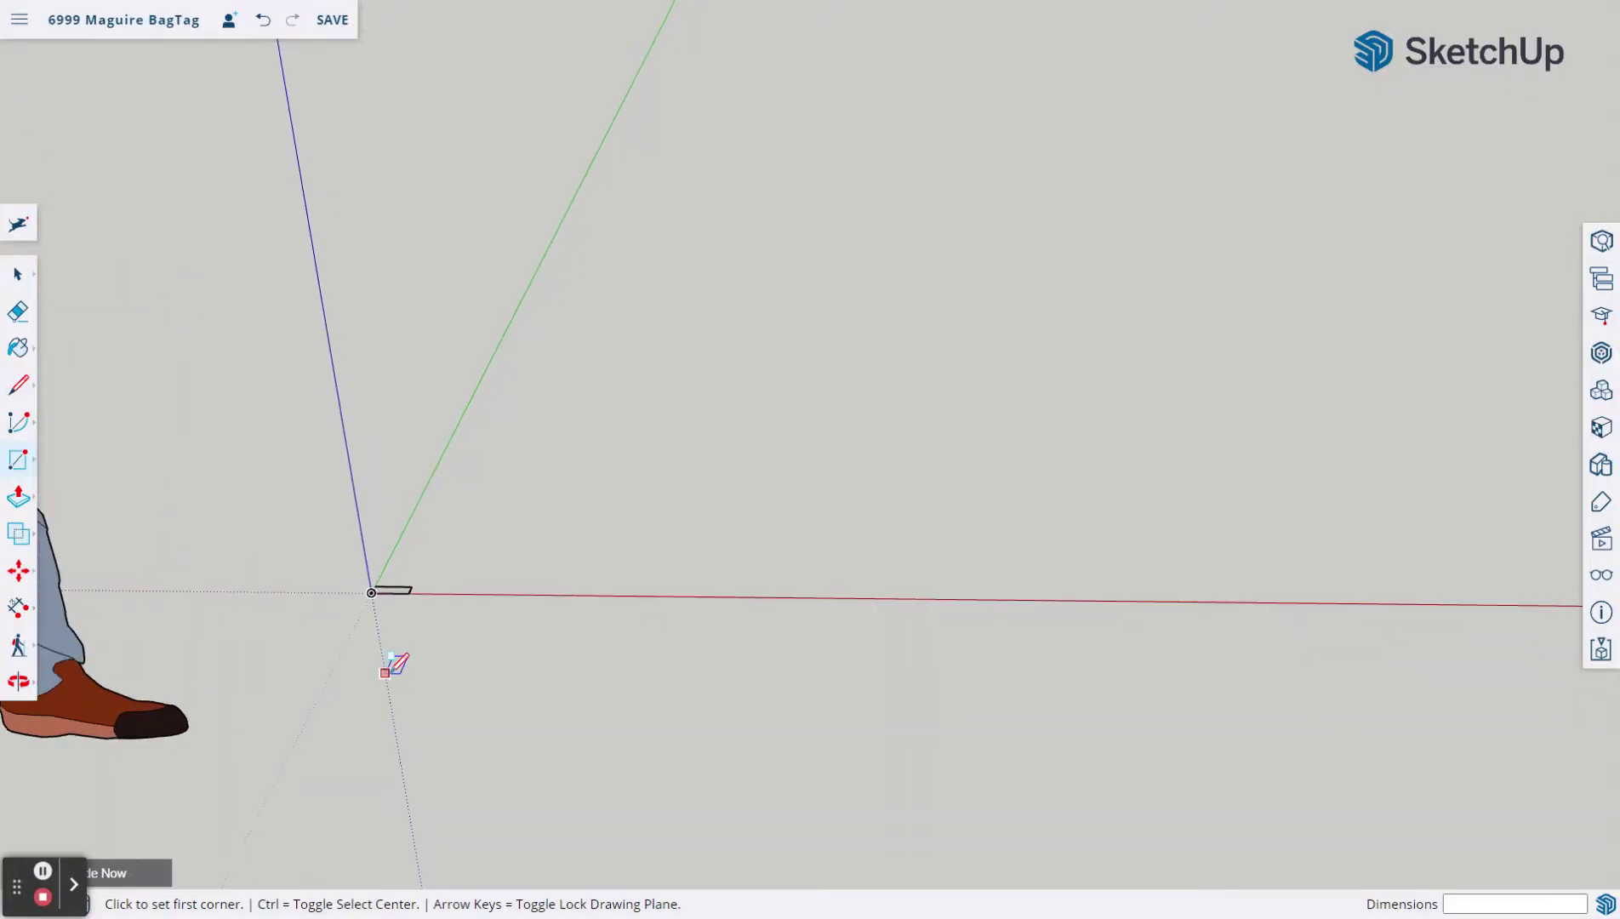
scroll(441, 596, up, 4)
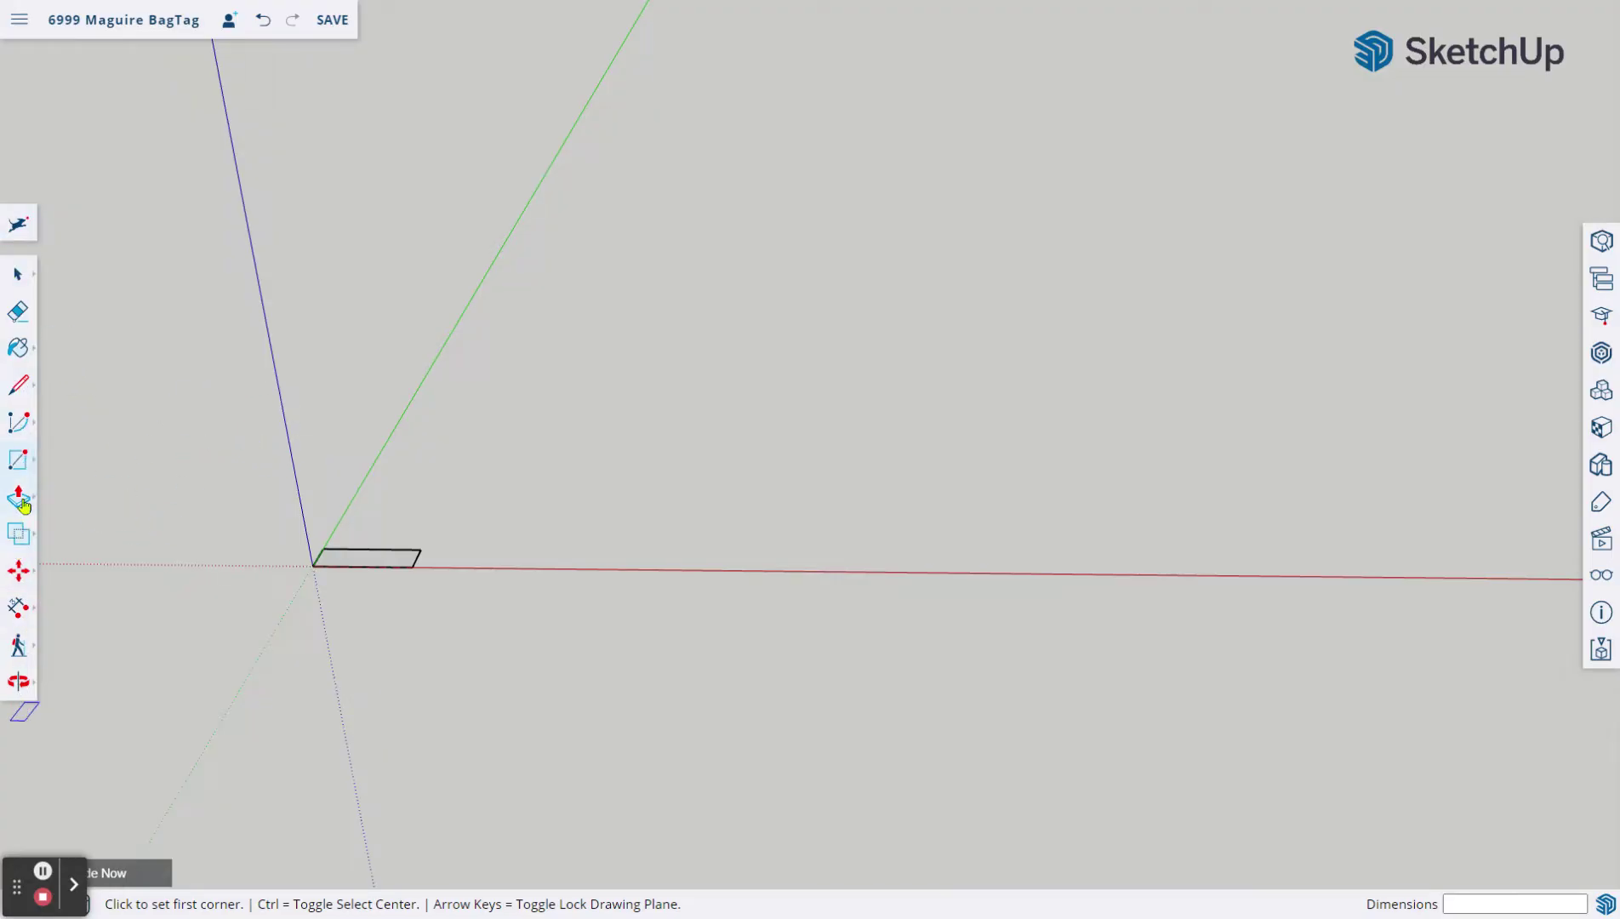
click(23, 502)
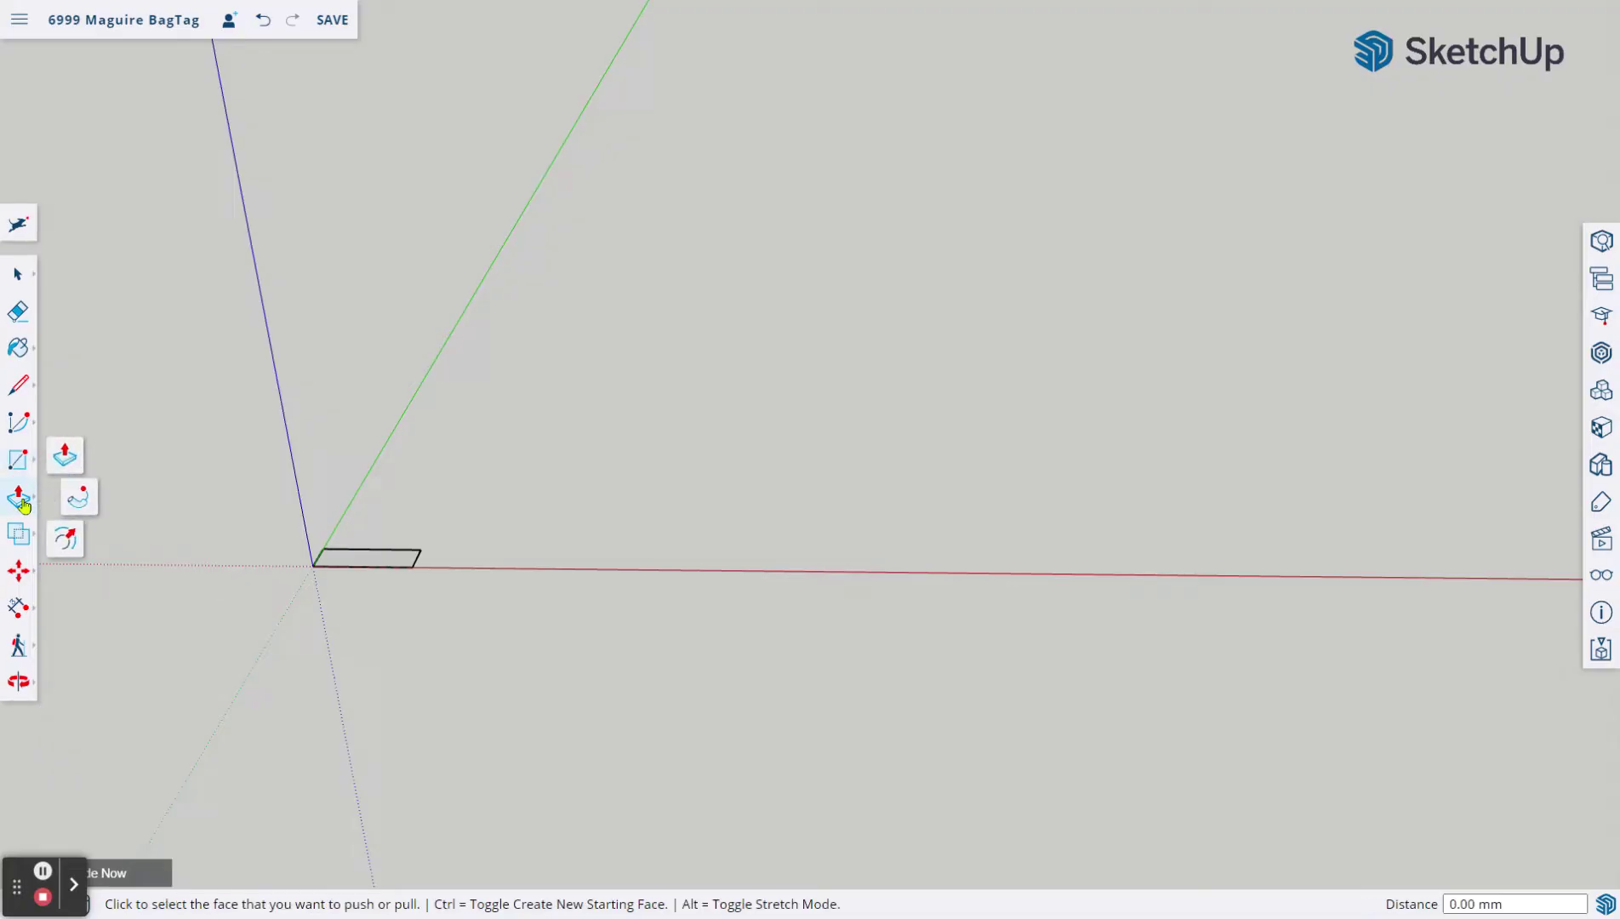
scroll(383, 573, up, 5)
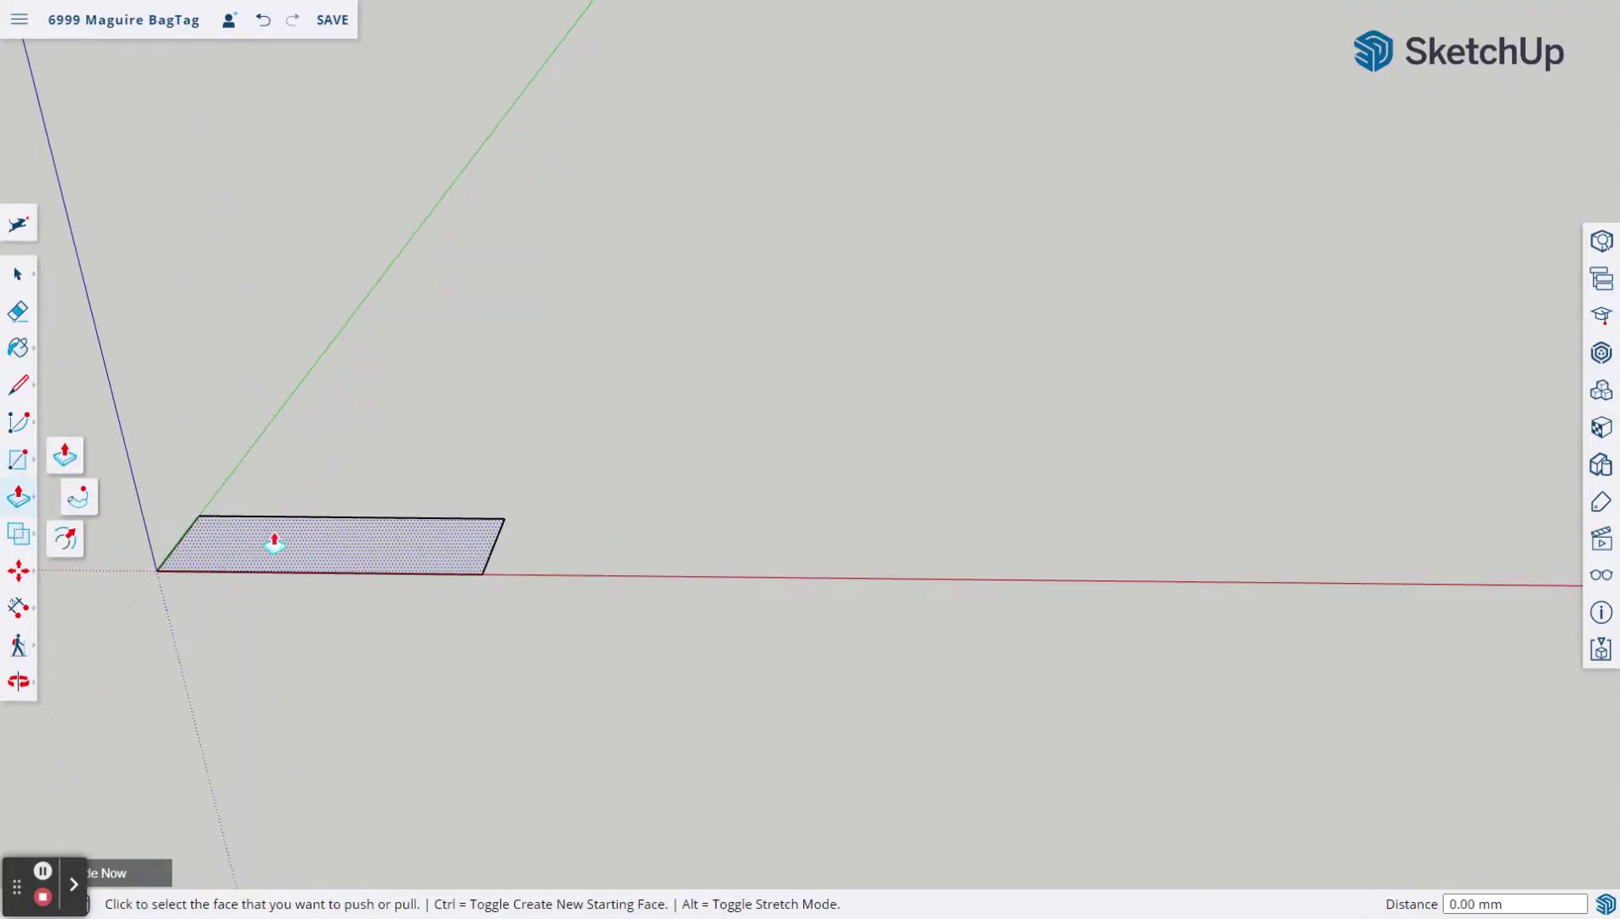
click(303, 548)
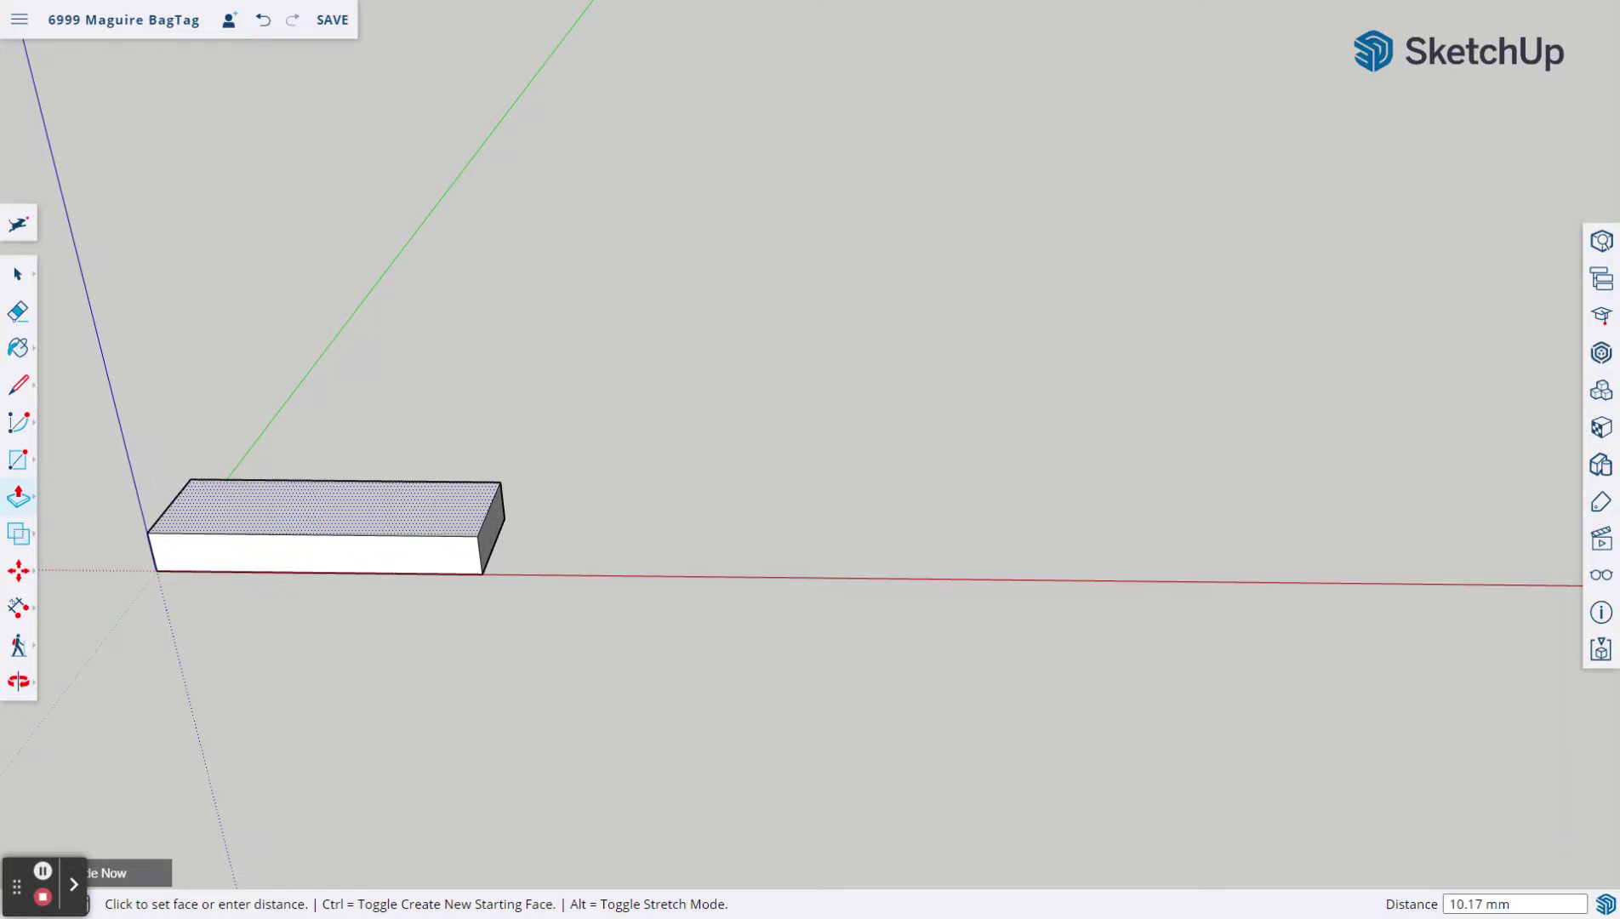
text(3.00 )
text(mm)
key(Return)
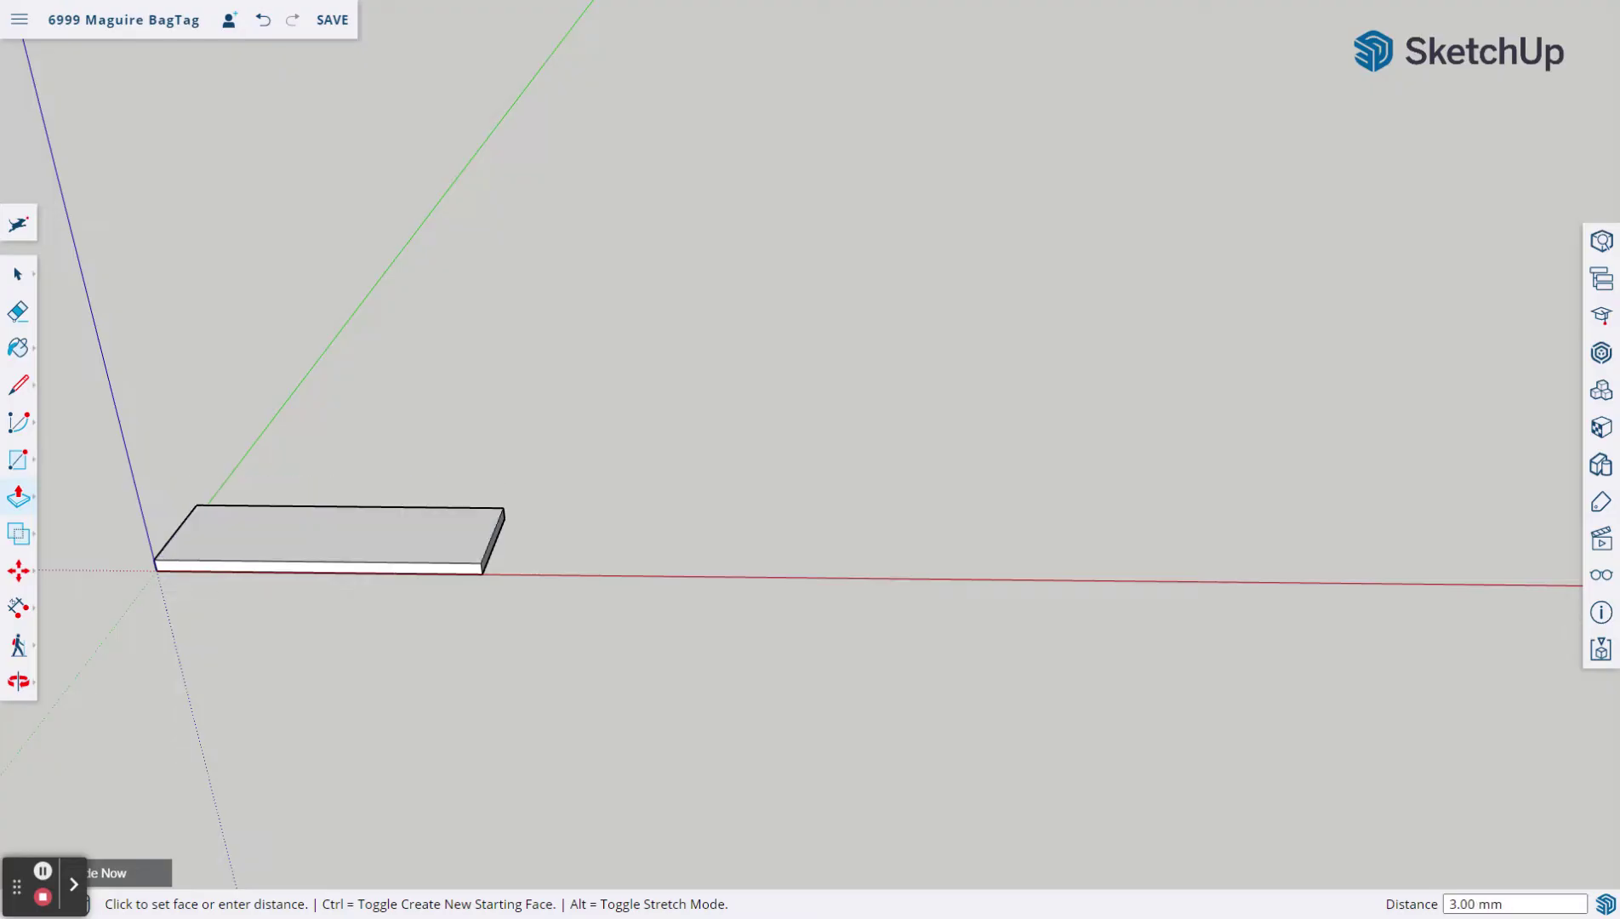
Undo that extrusion and pull the face up 3 mm again.
click(263, 20)
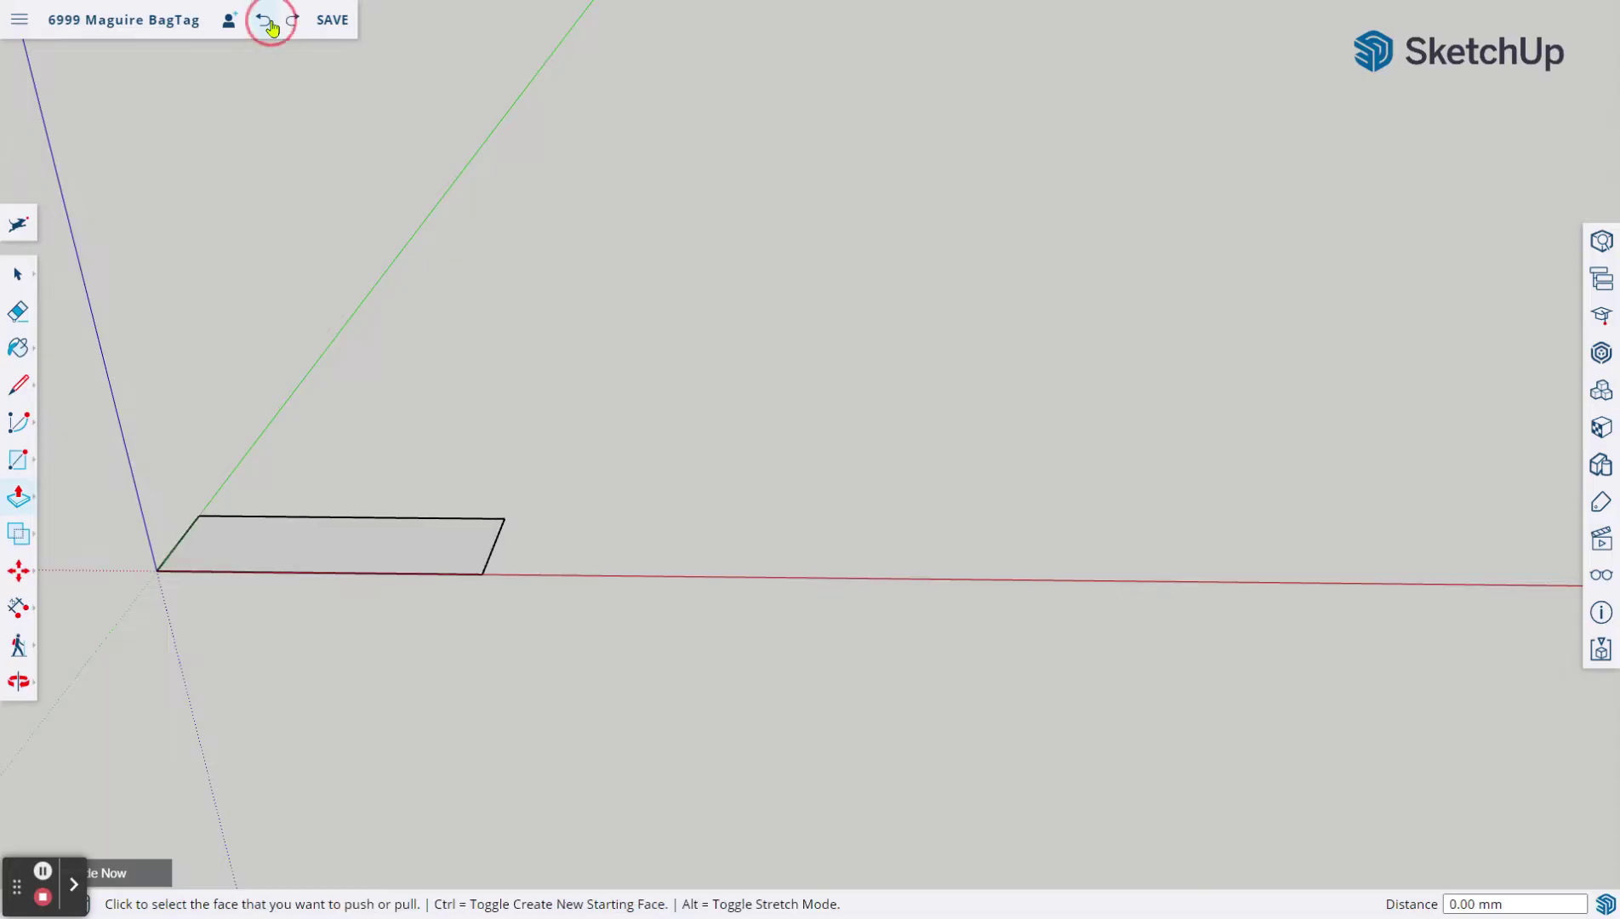
click(308, 558)
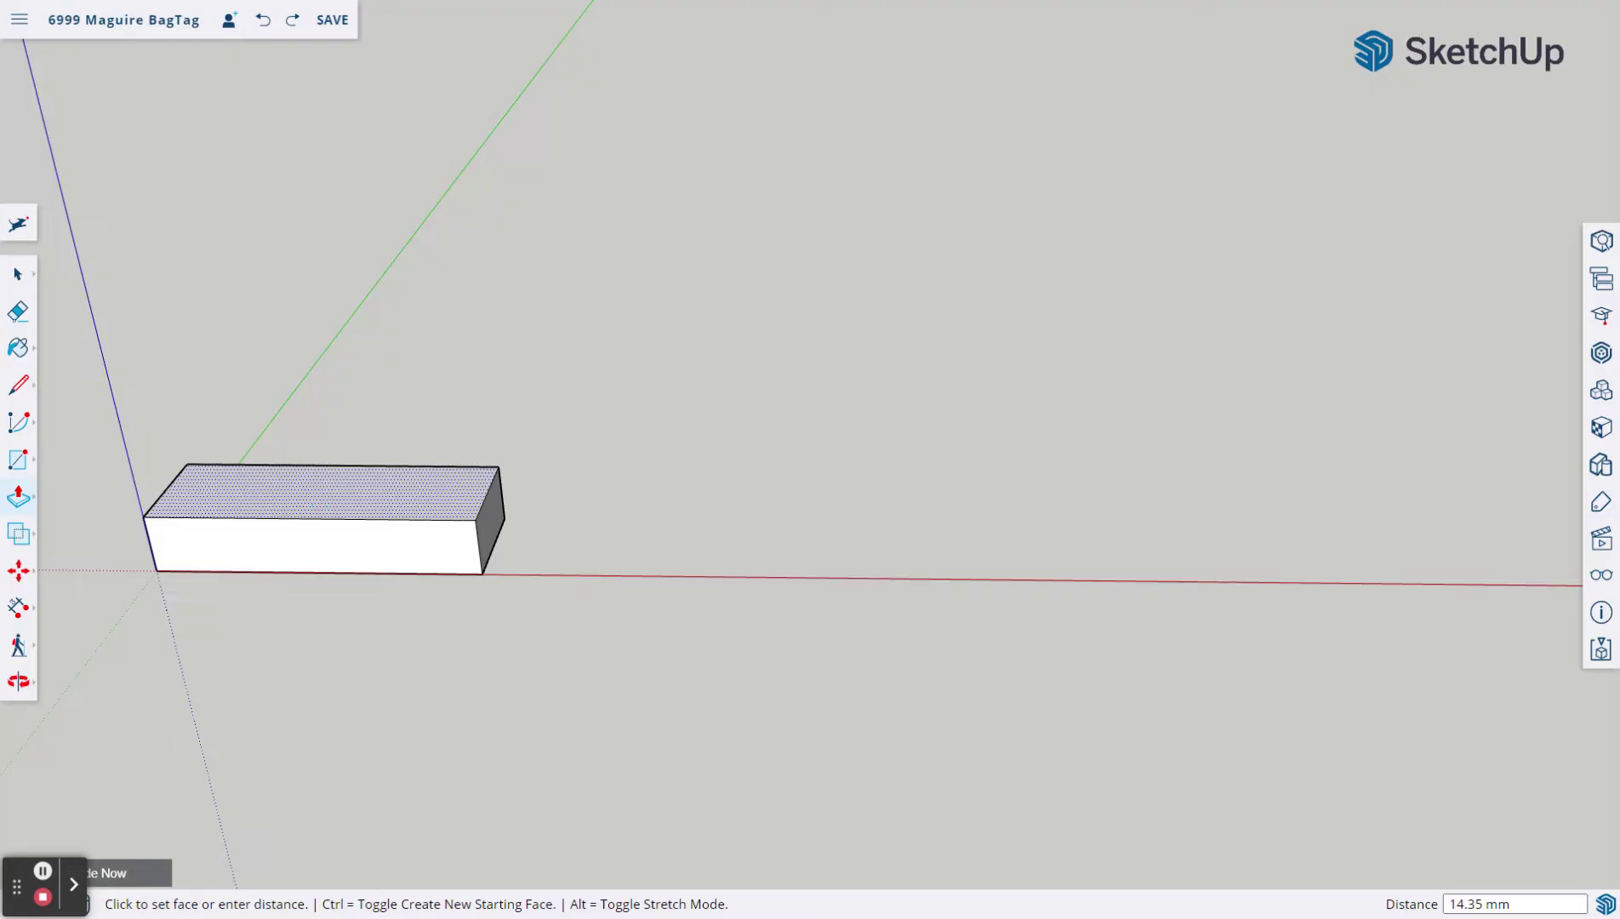
text(3)
key(Return)
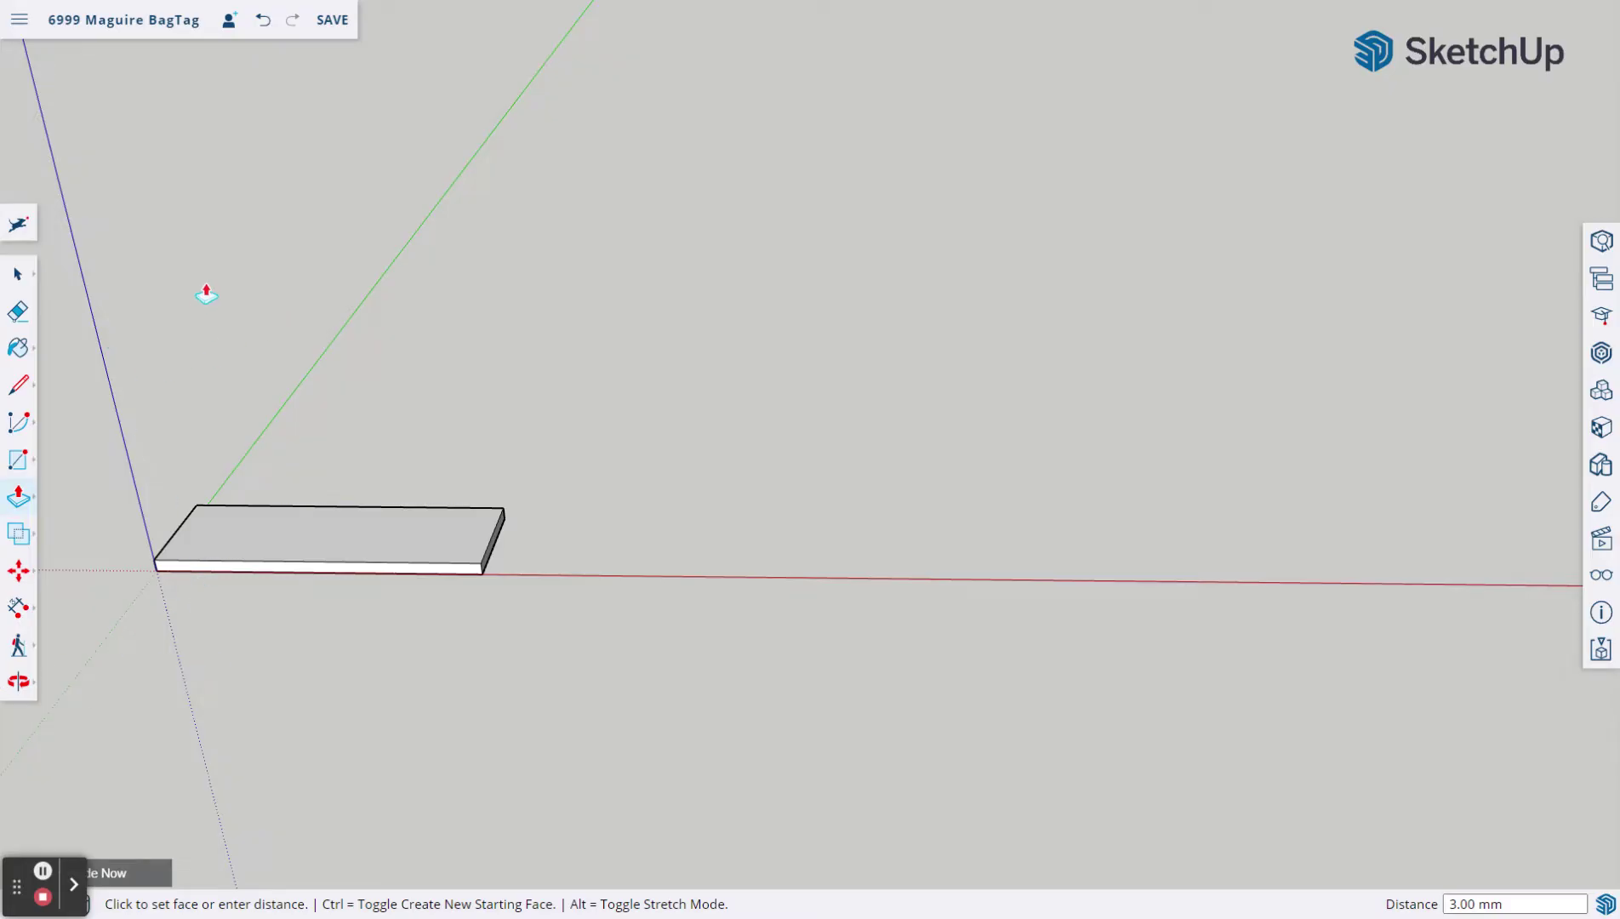
Orbit and pan to frame the whole slab at an angle from above, mid-screen.
key(space)
click(20, 280)
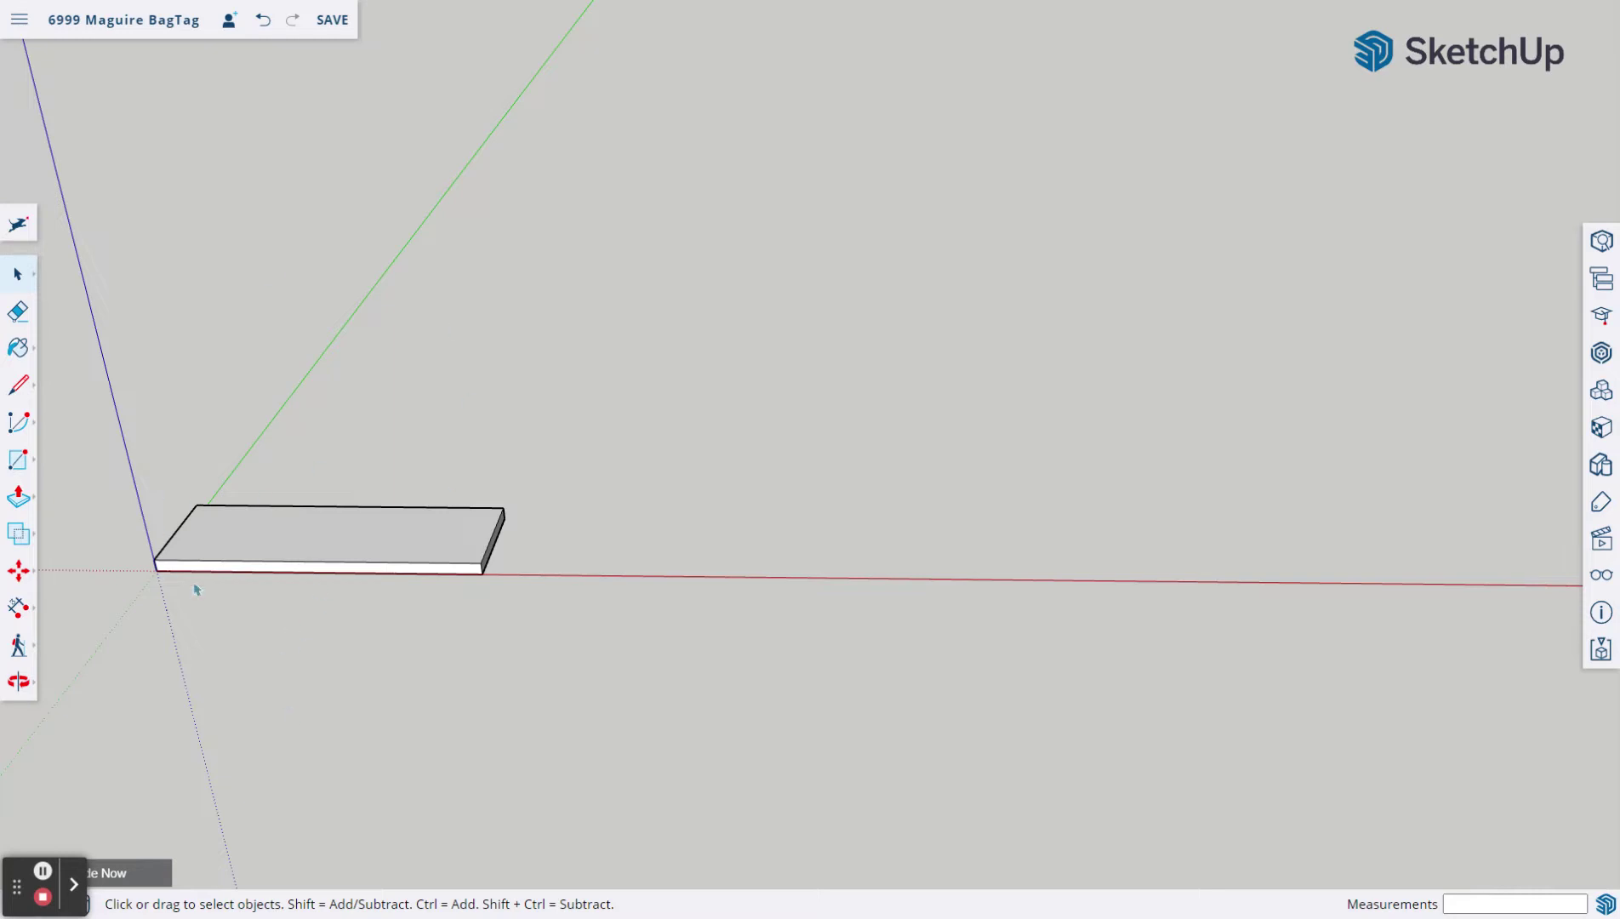
middle_drag(144, 651, 738, 481)
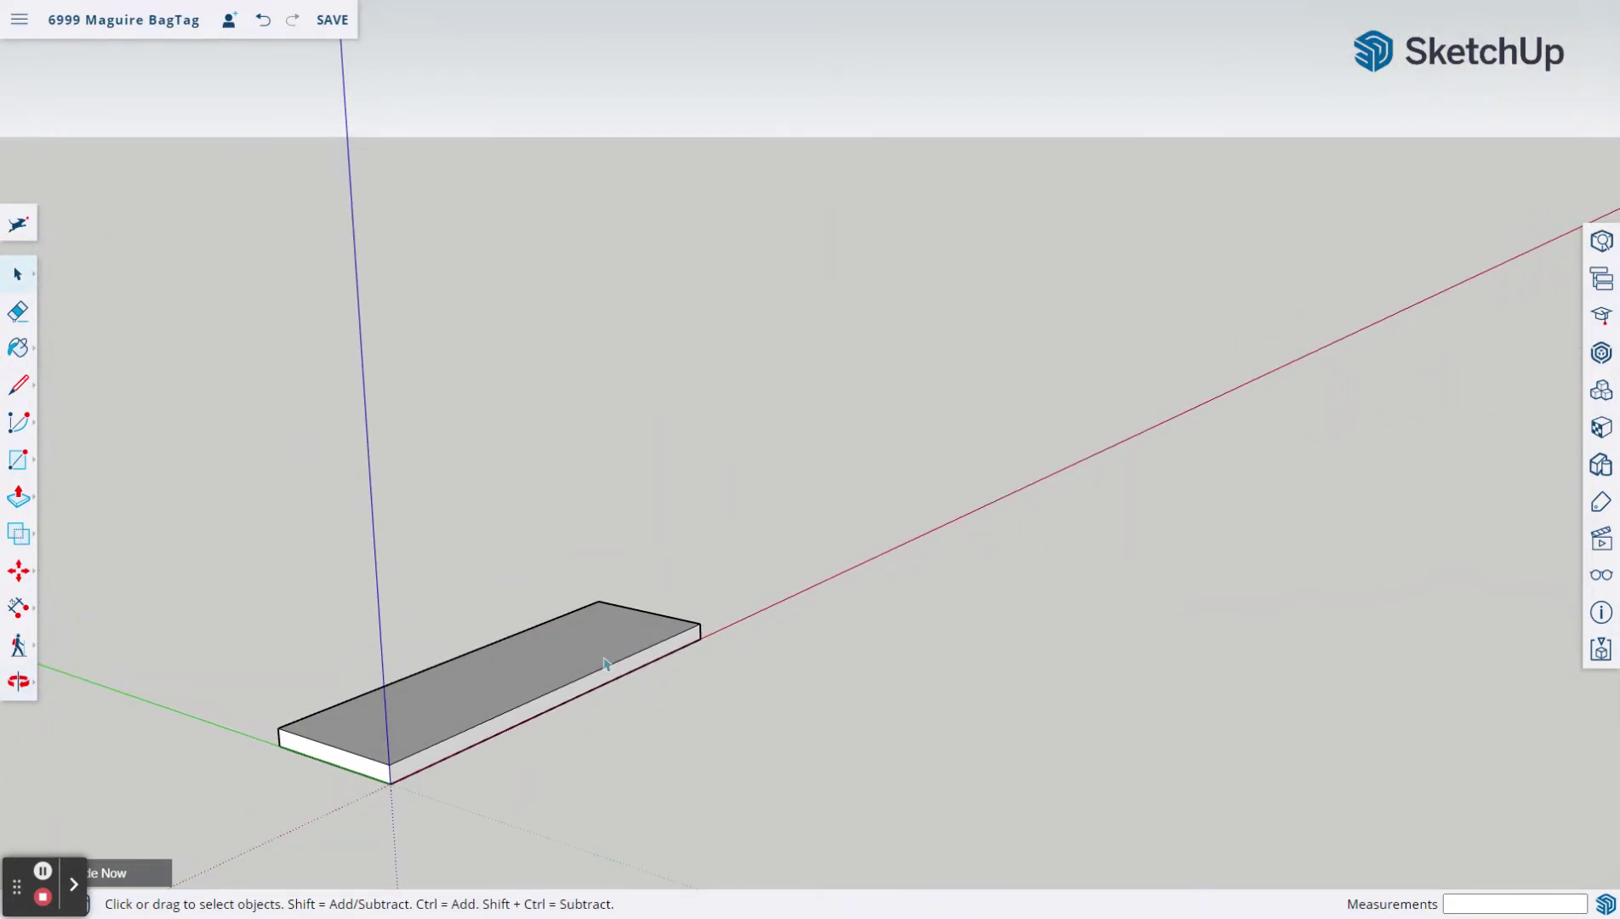
shift+middle_drag(517, 781, 636, 622)
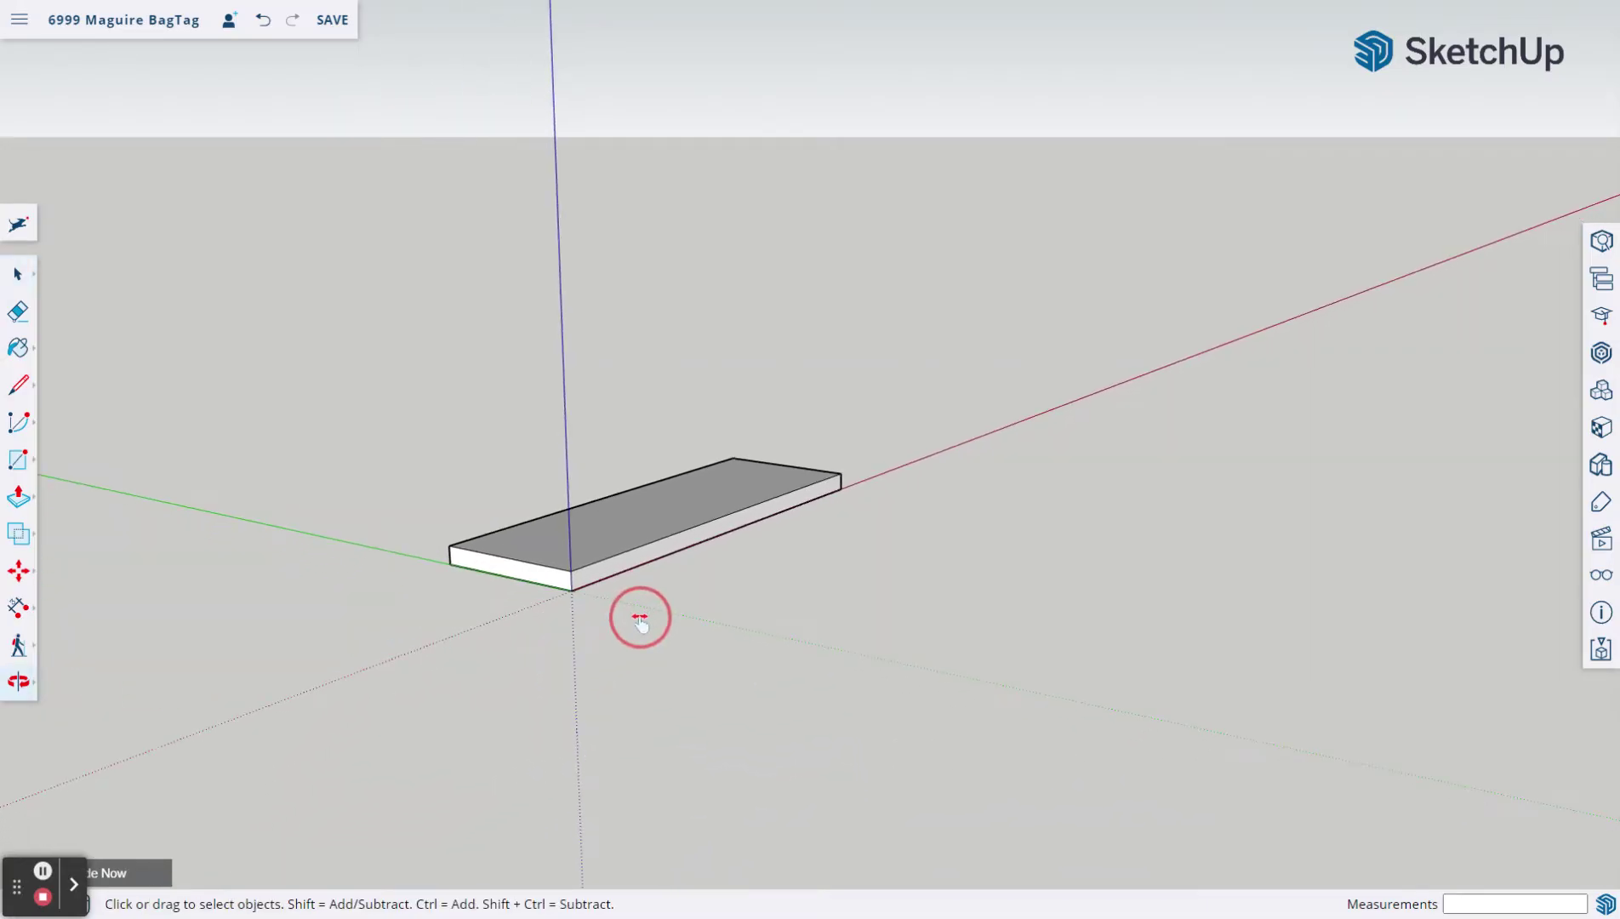
middle_drag(721, 585, 701, 651)
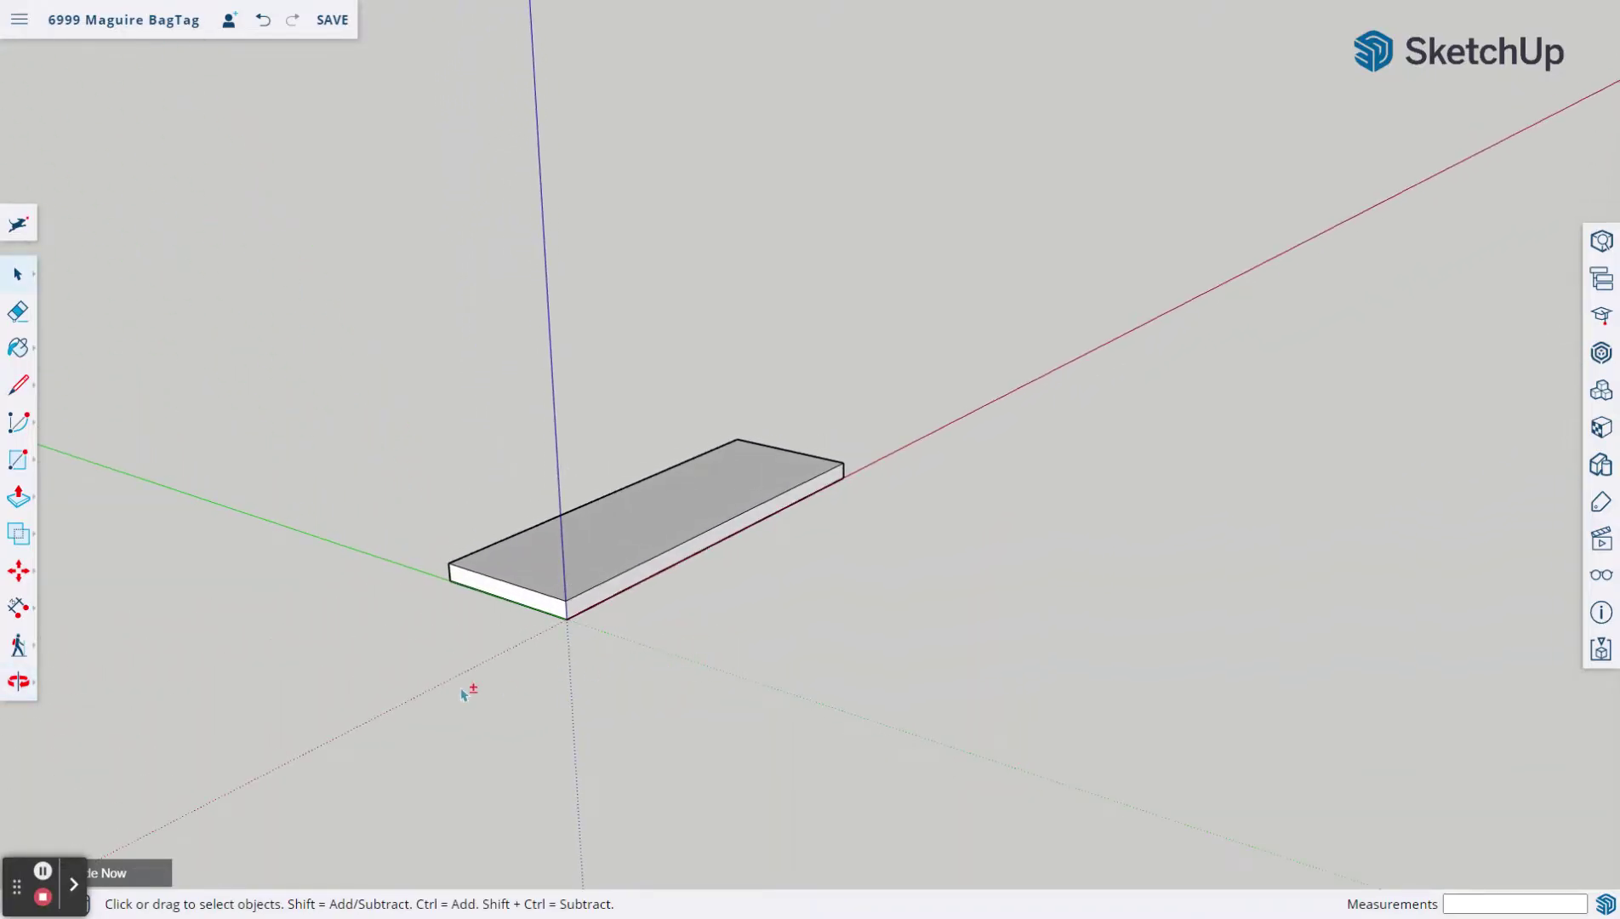
middle_drag(446, 693, 365, 687)
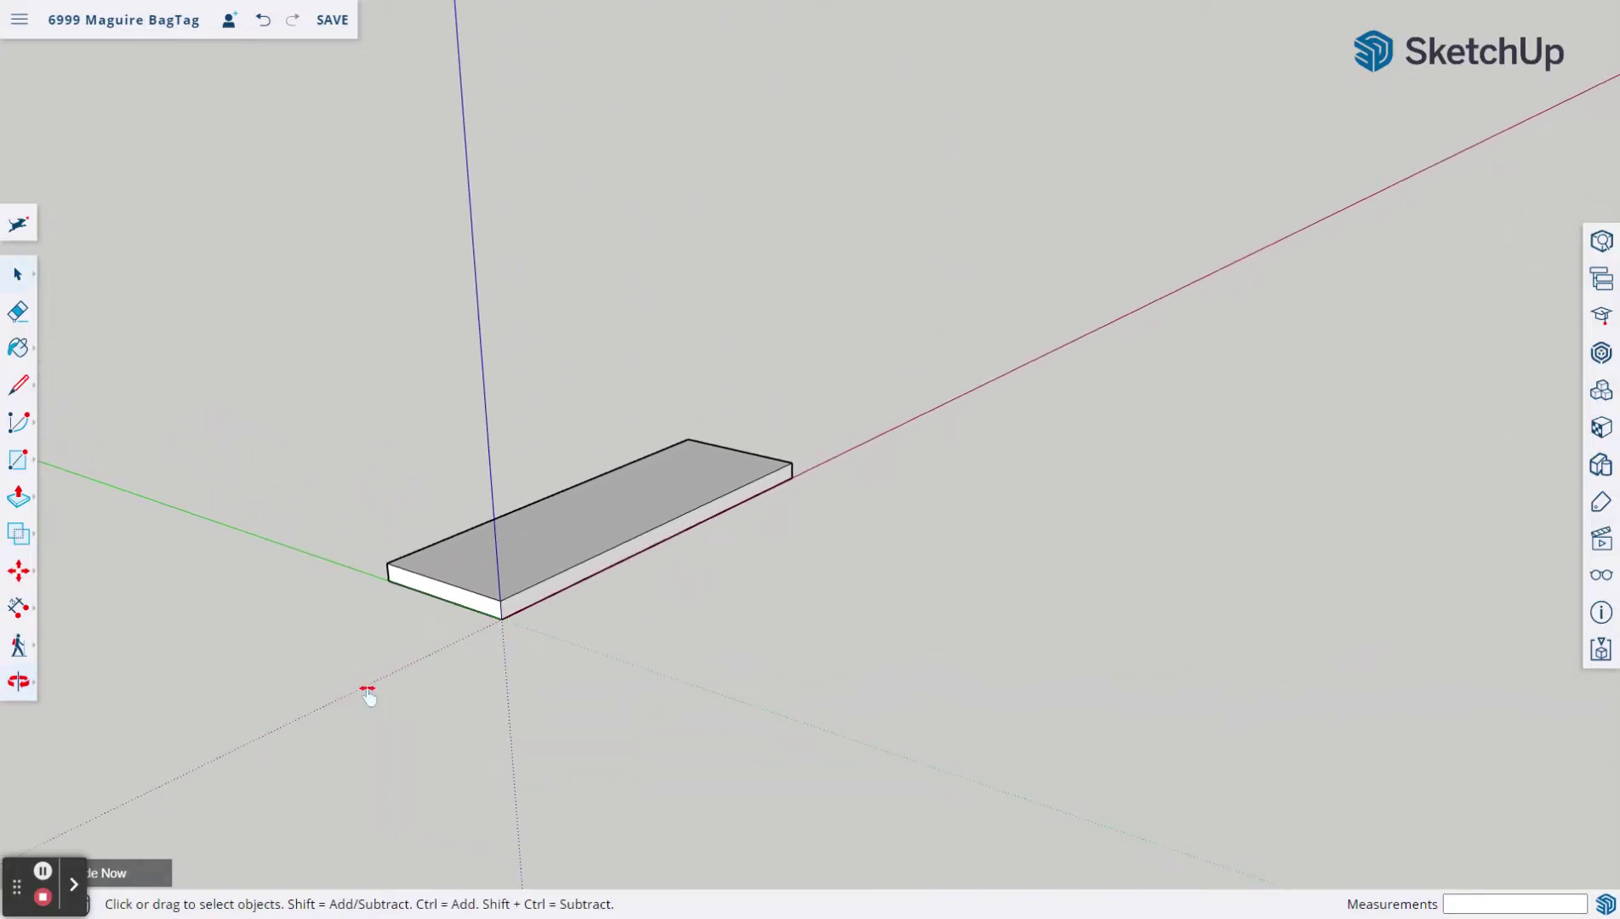
click(26, 681)
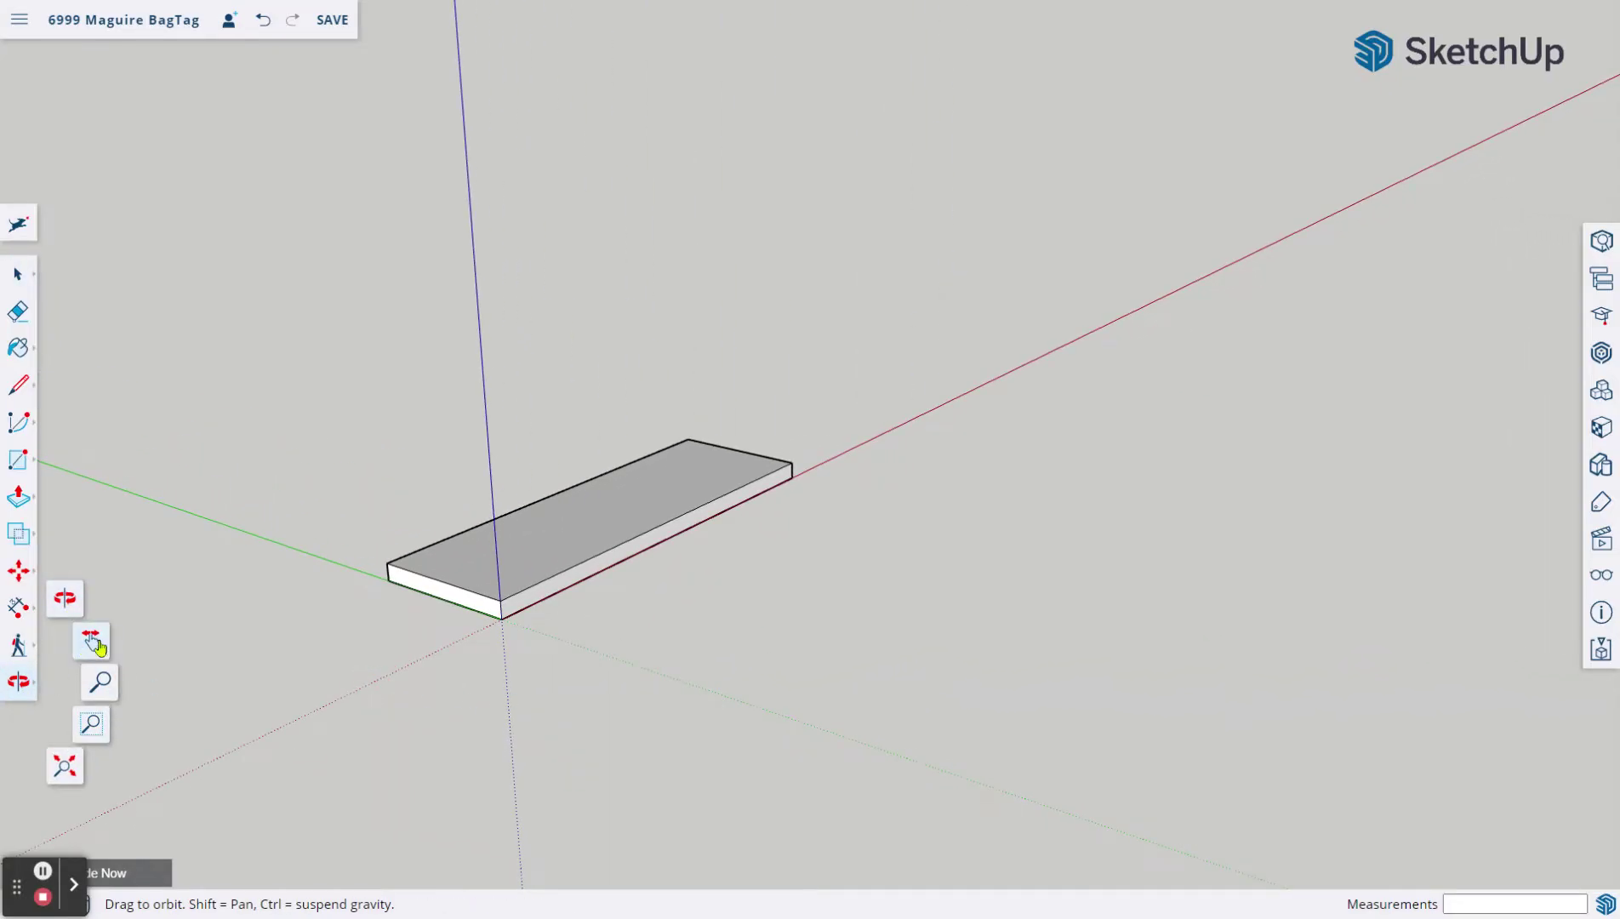
click(99, 651)
mouse_move(358, 687)
middle_down()
mouse_move(622, 680)
mouse_move(340, 693)
middle_up()
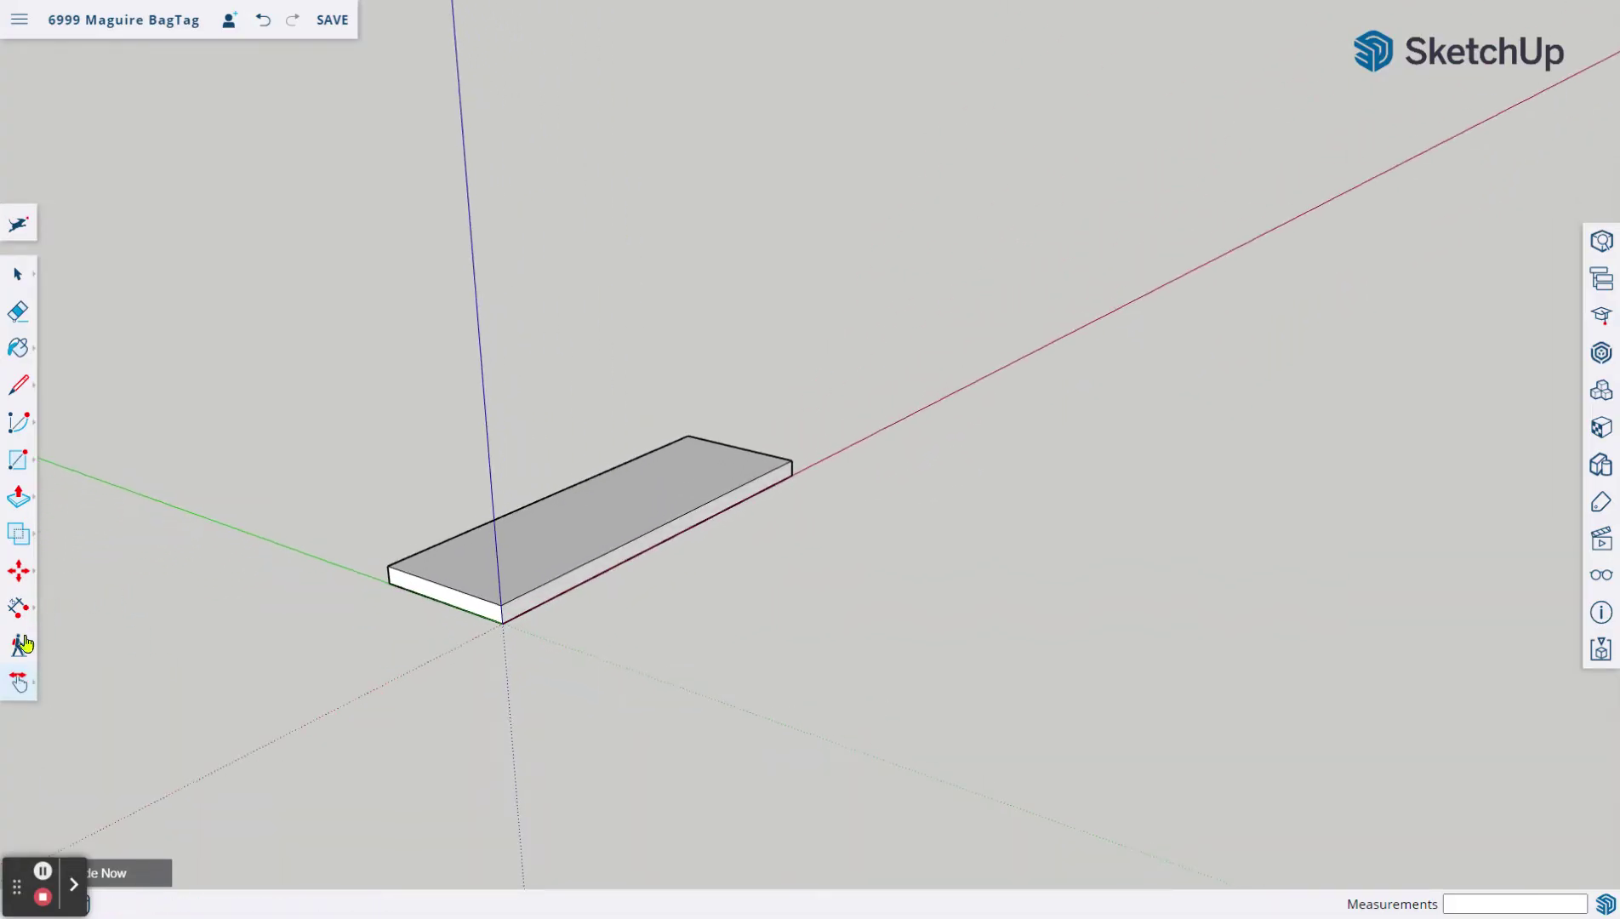
click(20, 276)
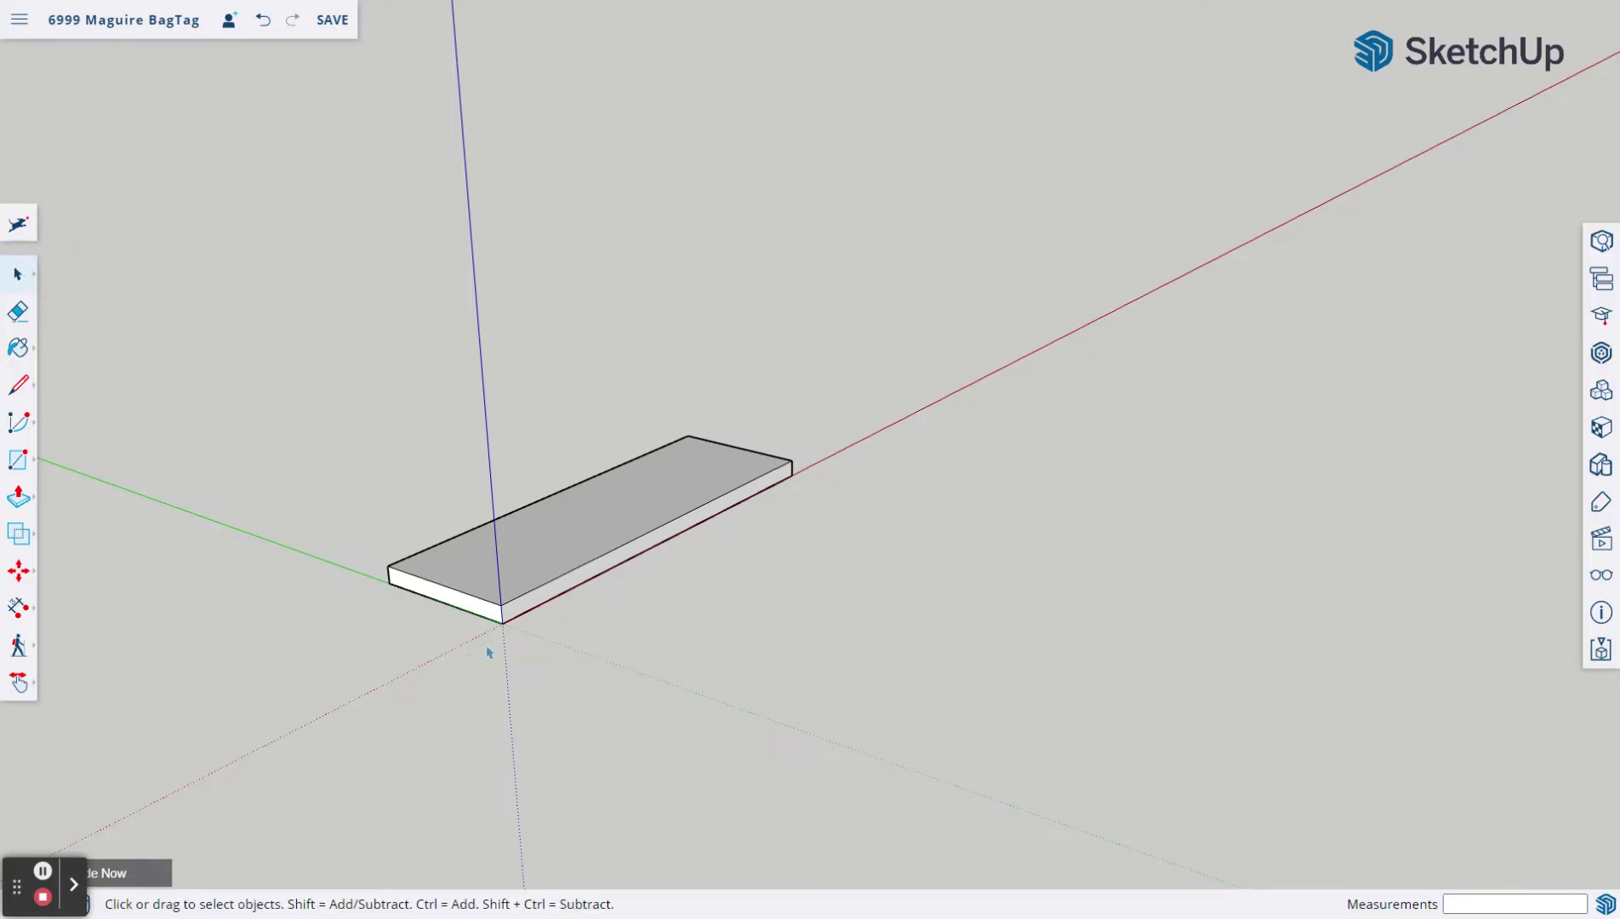
Zoom in on the slab's near corner and activate the Dimension tool.
scroll(503, 633, up, 3)
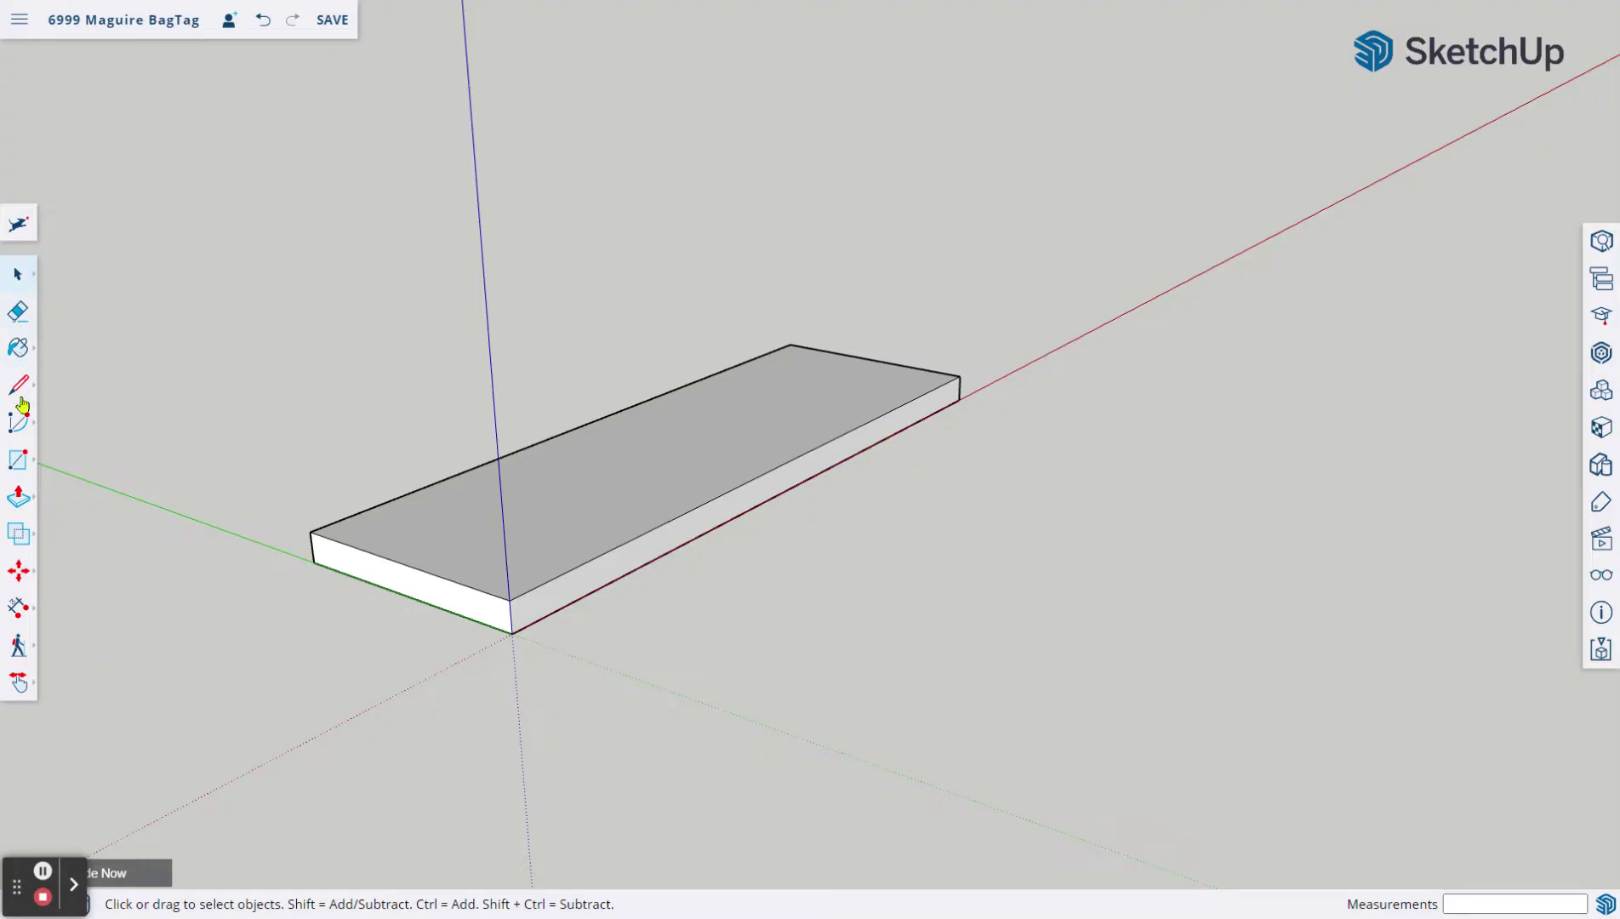
click(18, 606)
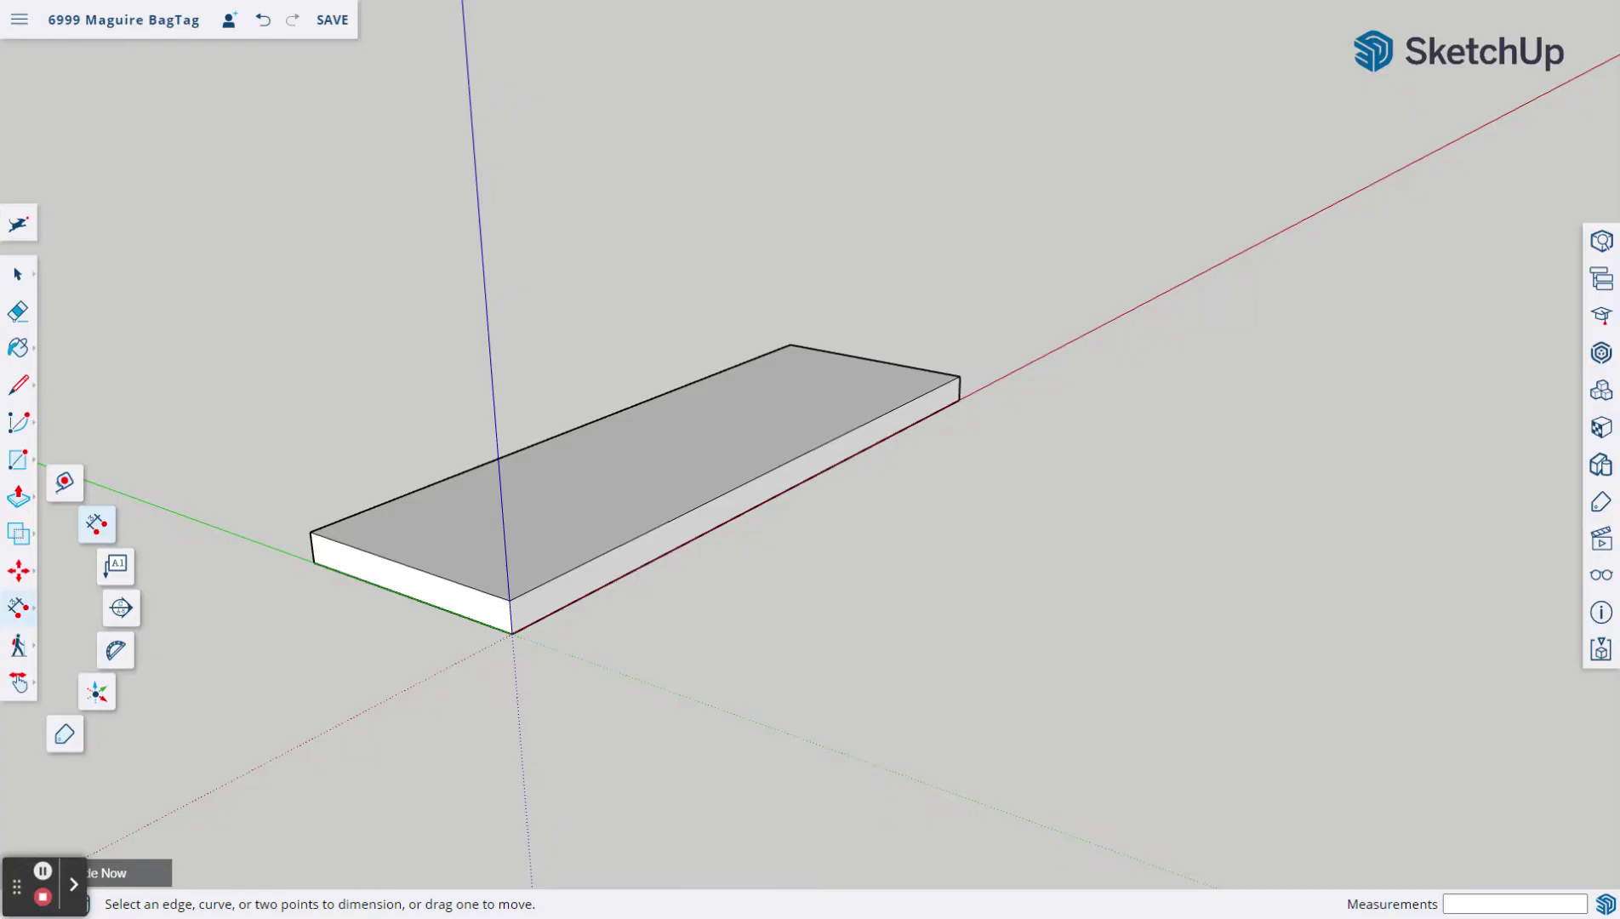
Place a 25.00 mm dimension across the front corners, then undo it as misplaced.
click(95, 525)
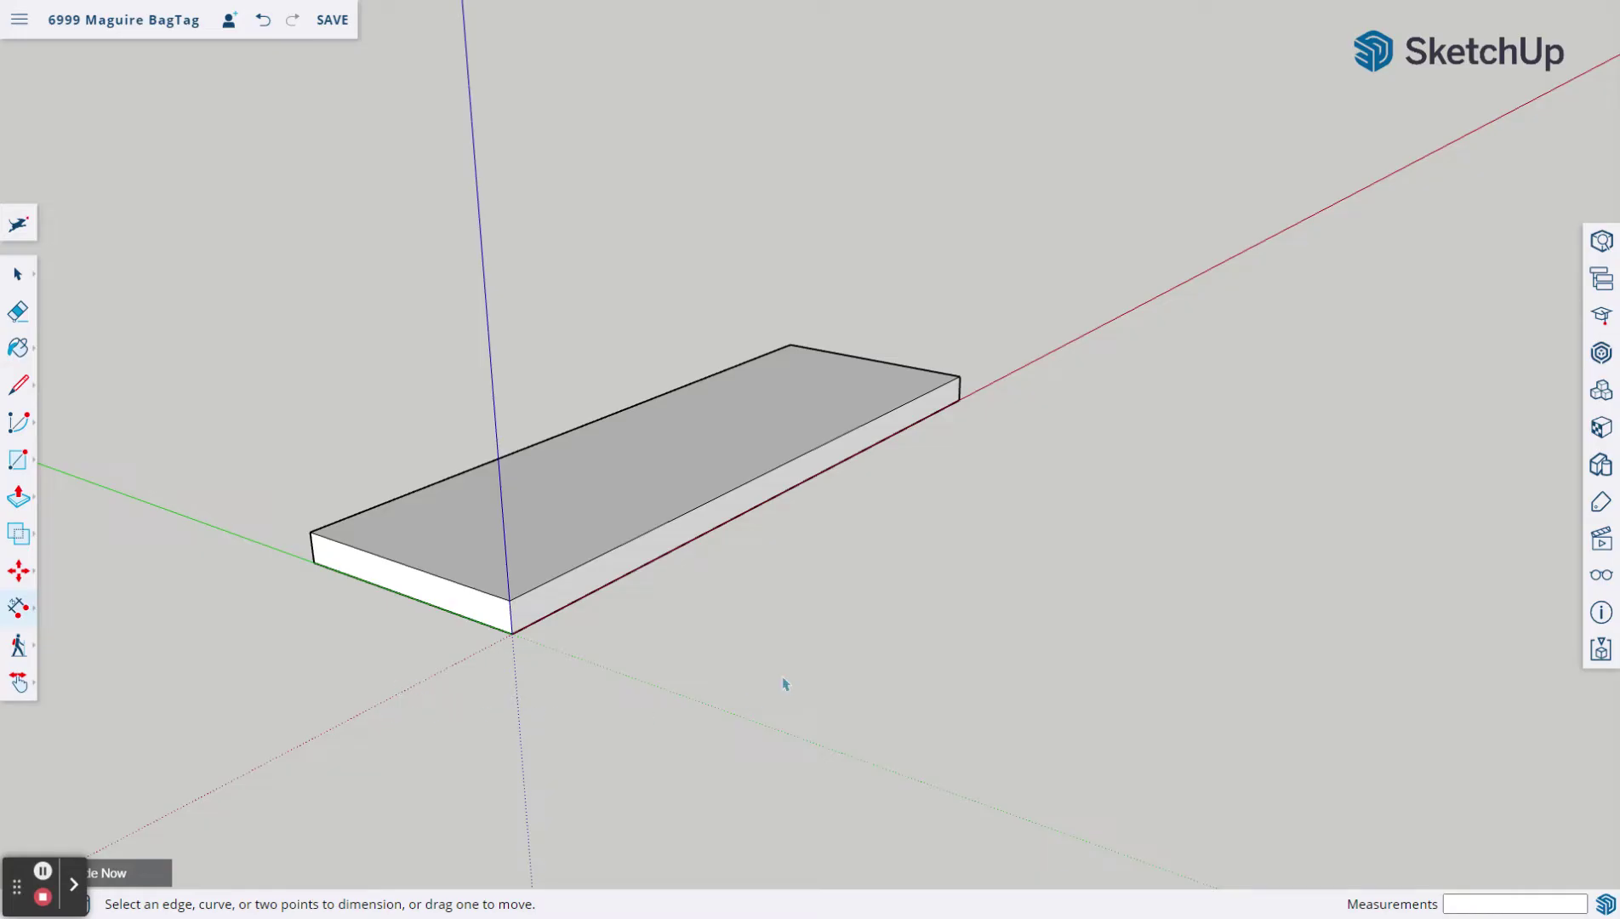
click(314, 562)
click(511, 633)
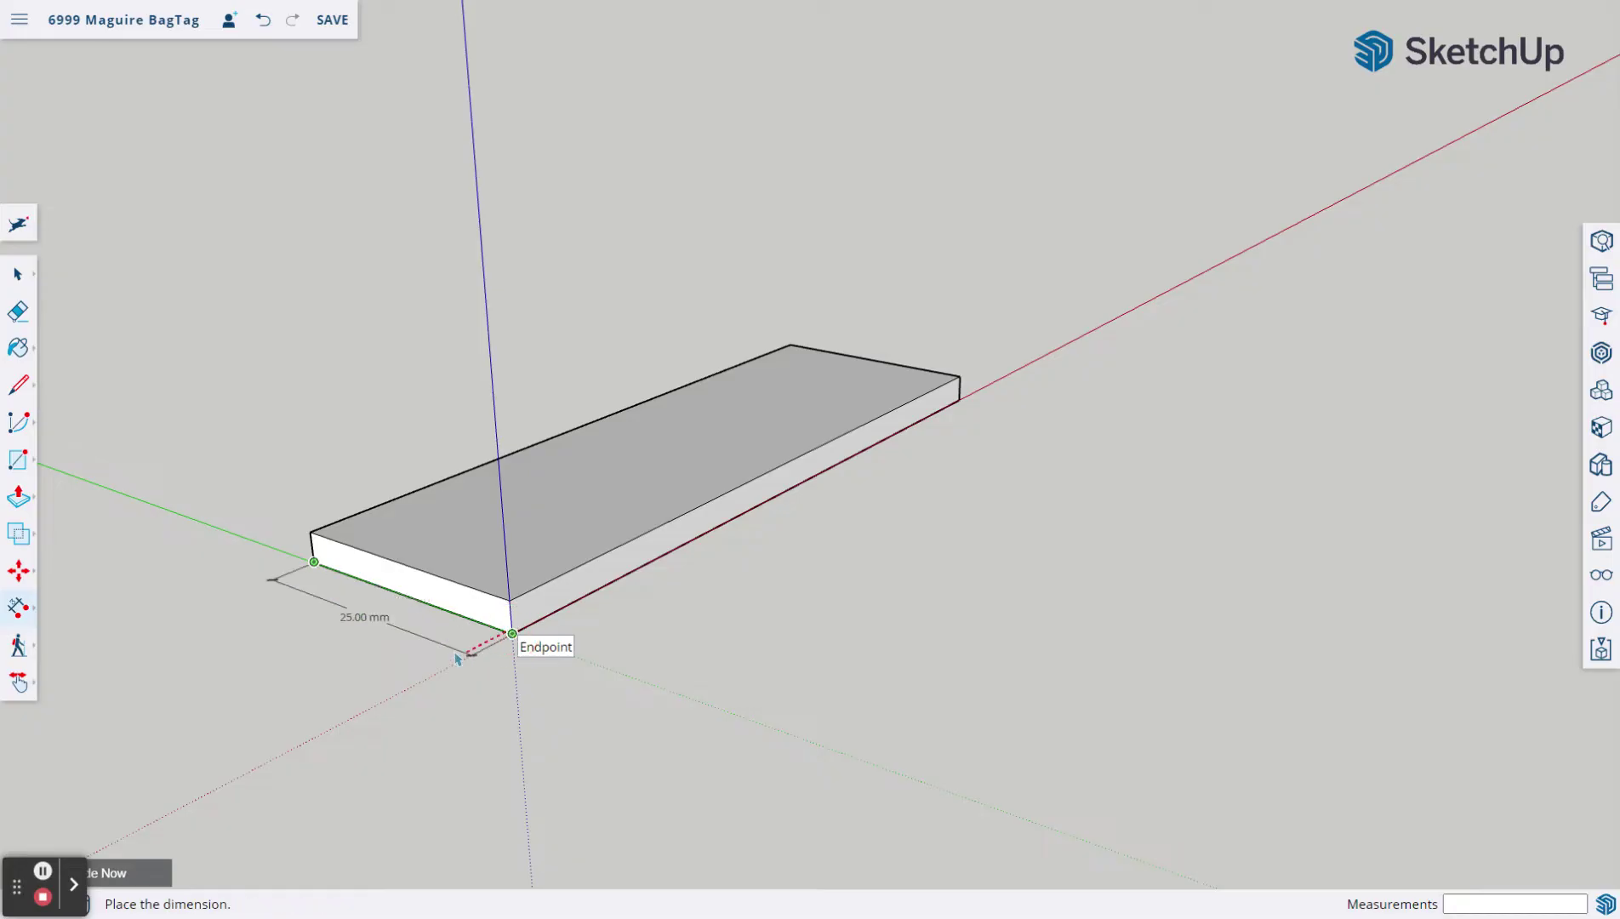
click(403, 680)
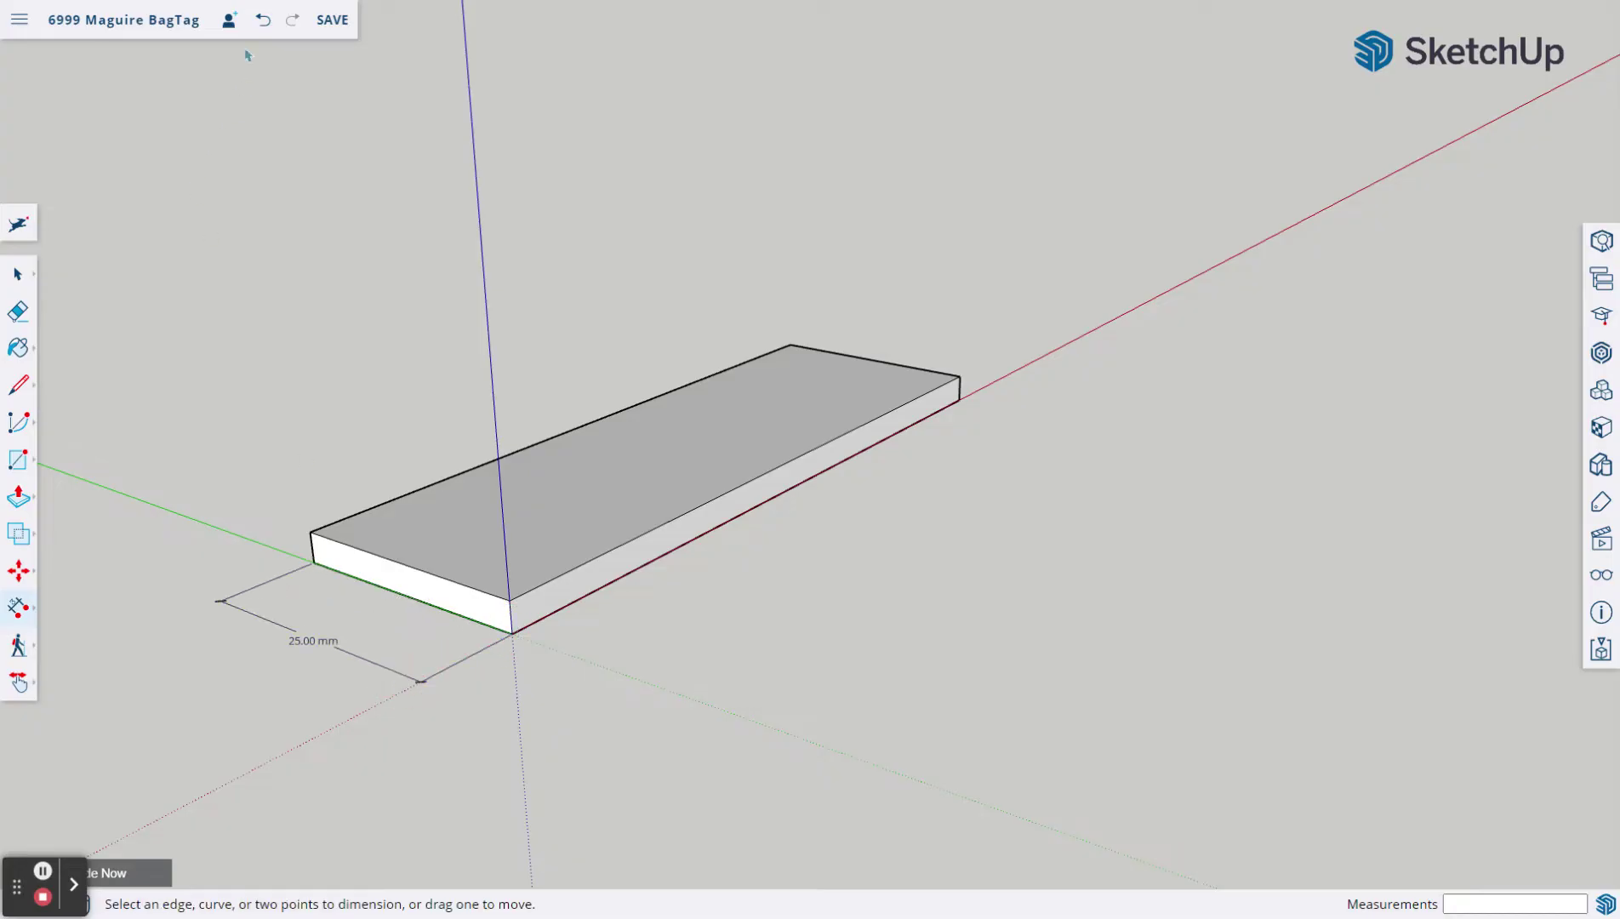
click(263, 20)
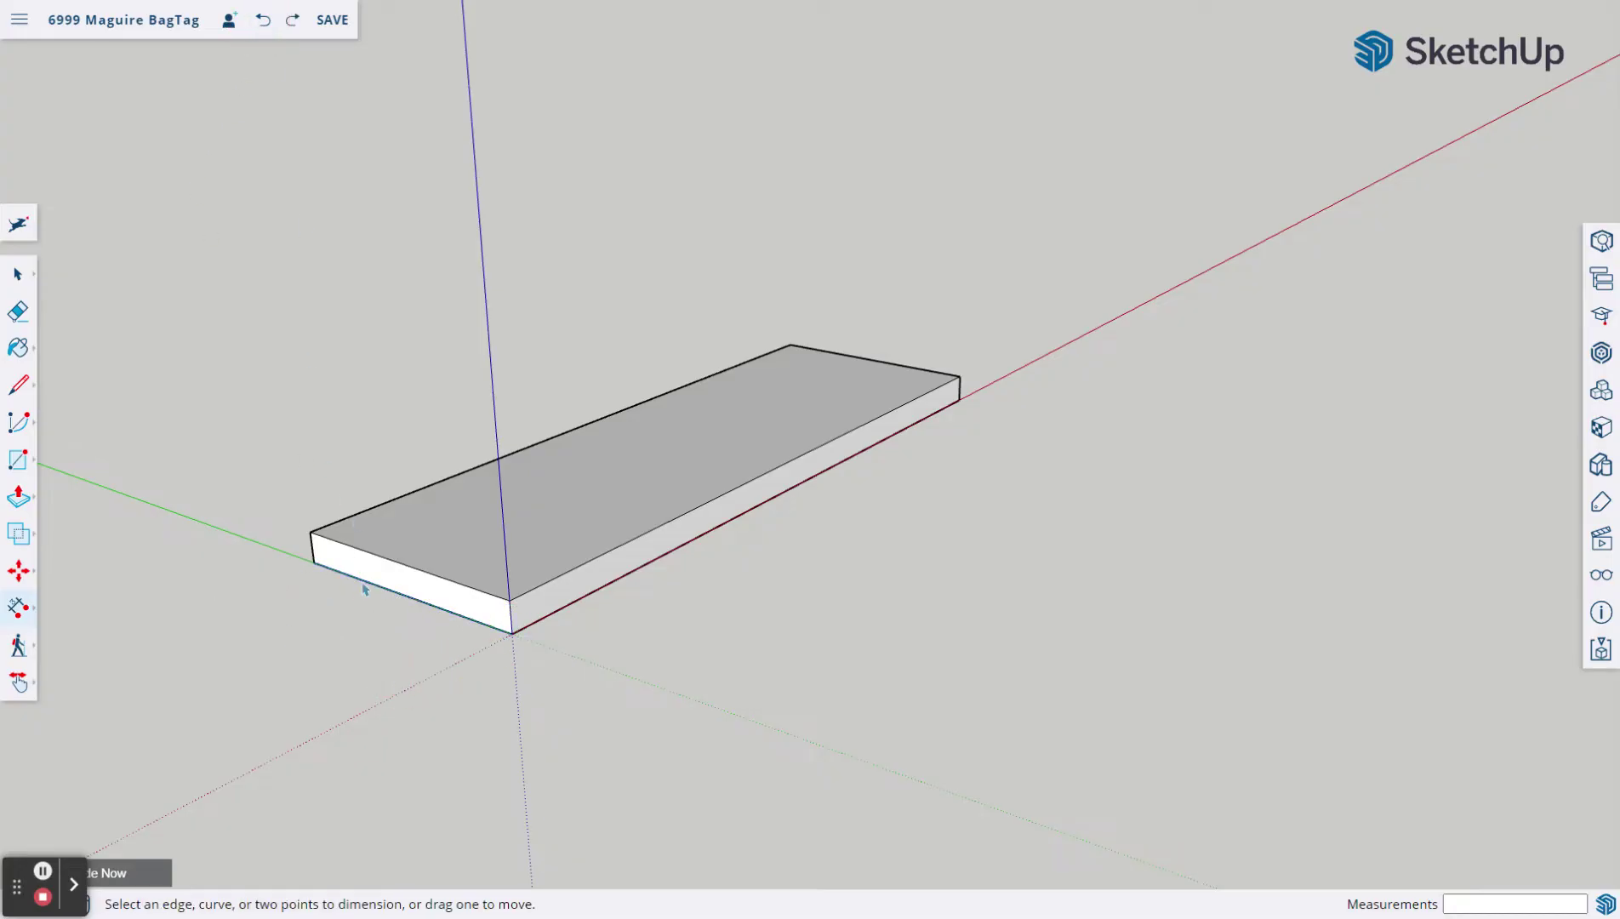
Dimension the short front edge at 25.00 mm and the long edge at 75.00 mm.
scroll(361, 587, up, 3)
scroll(361, 587, up, 1)
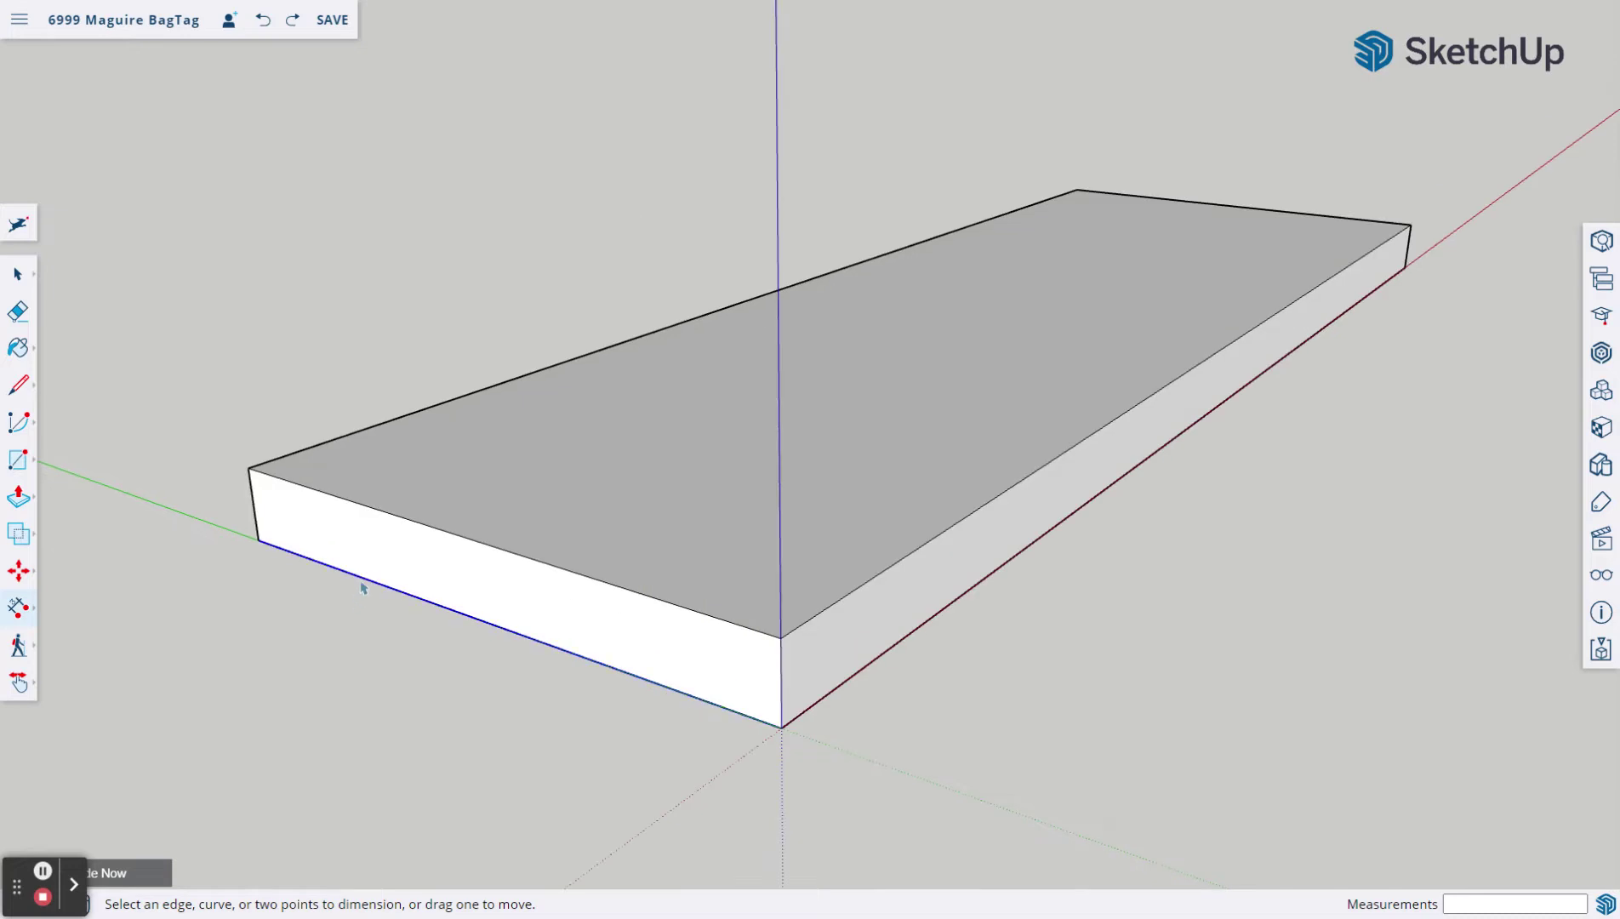
click(361, 583)
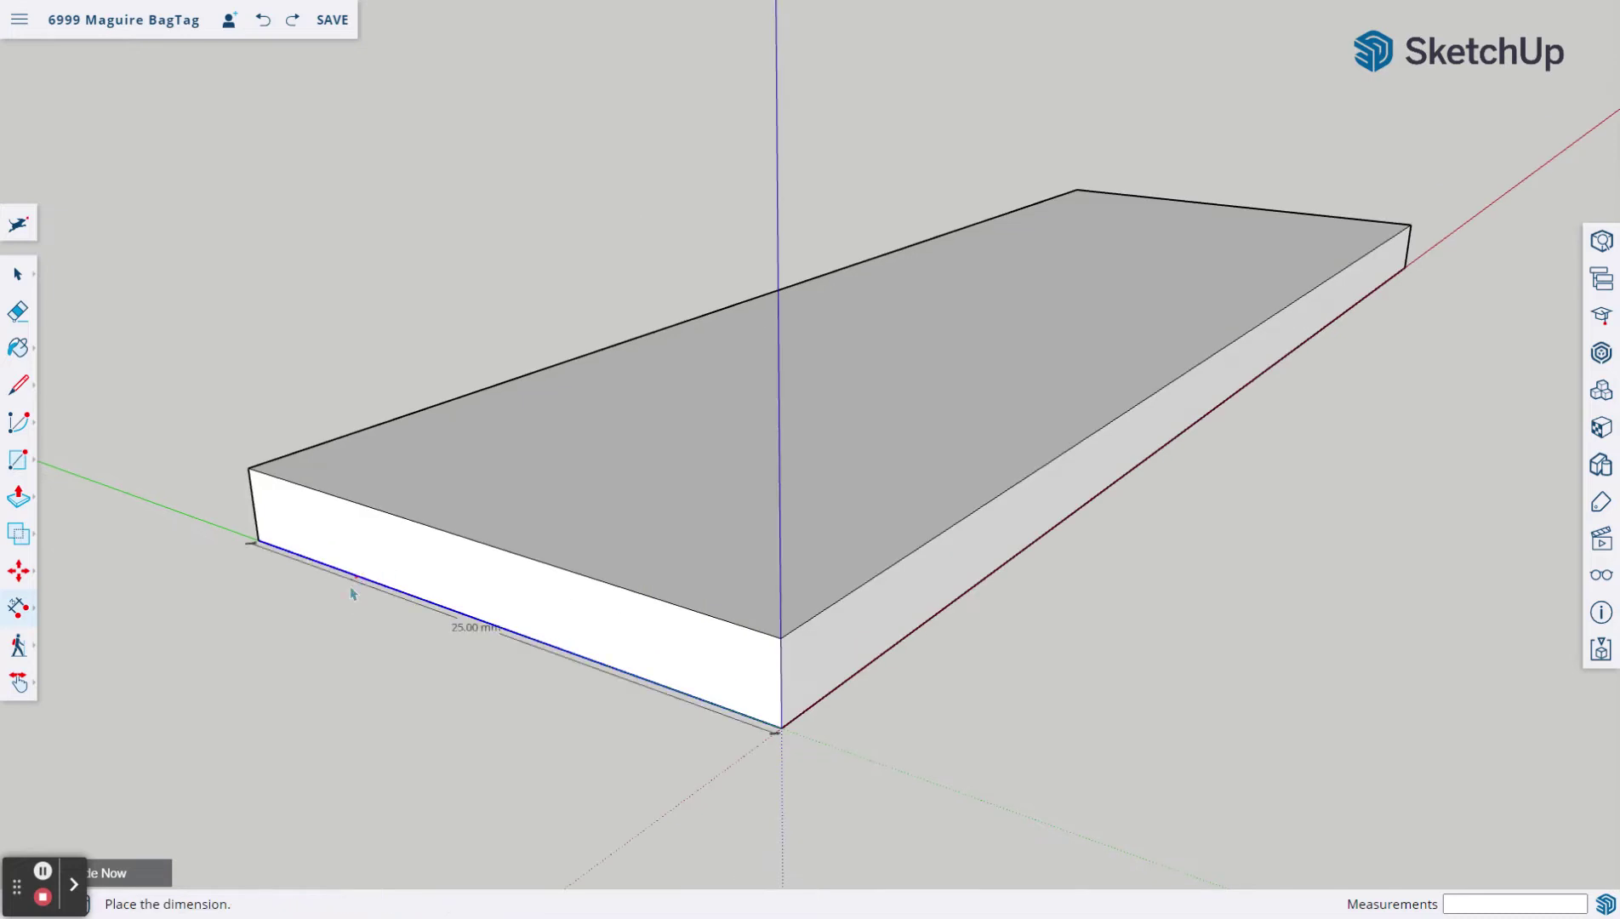
click(296, 628)
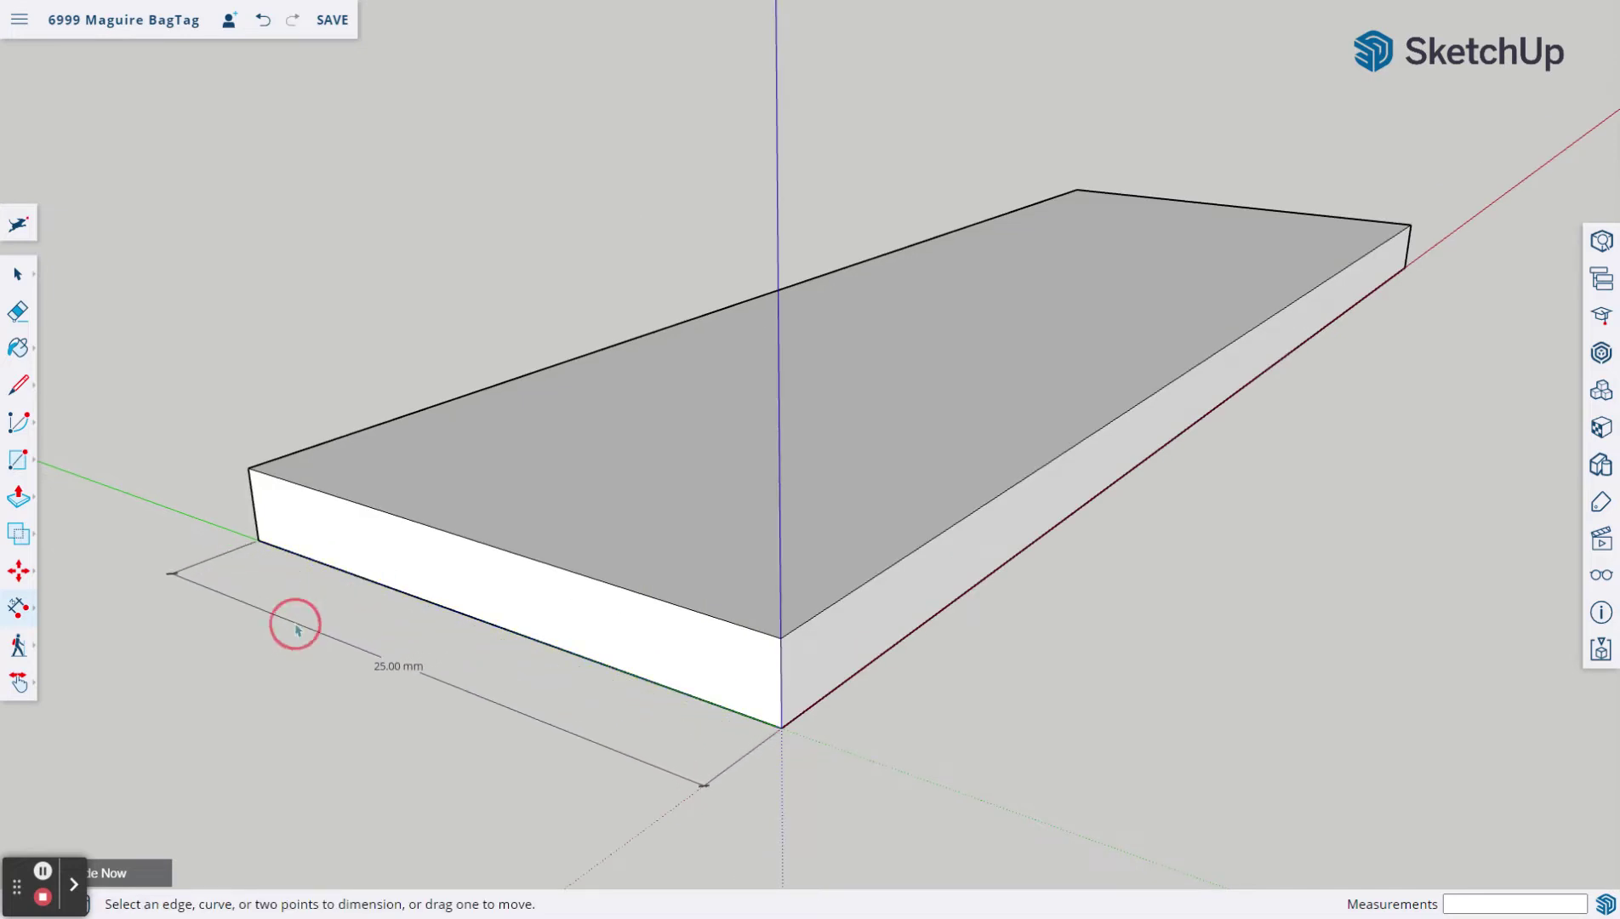
click(1033, 551)
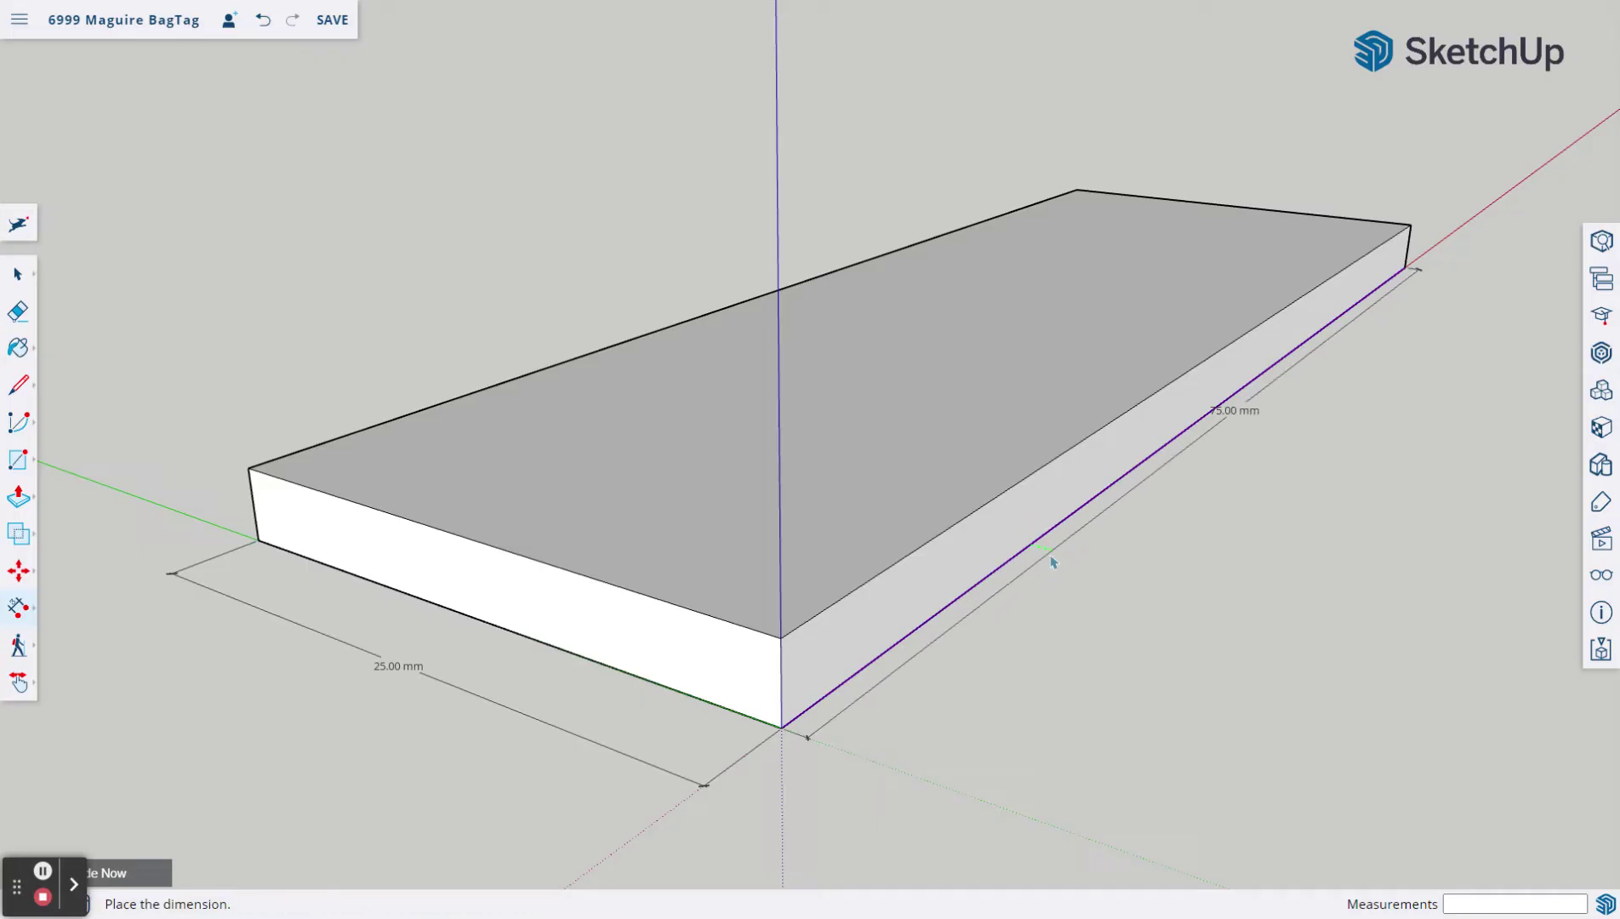
click(1096, 582)
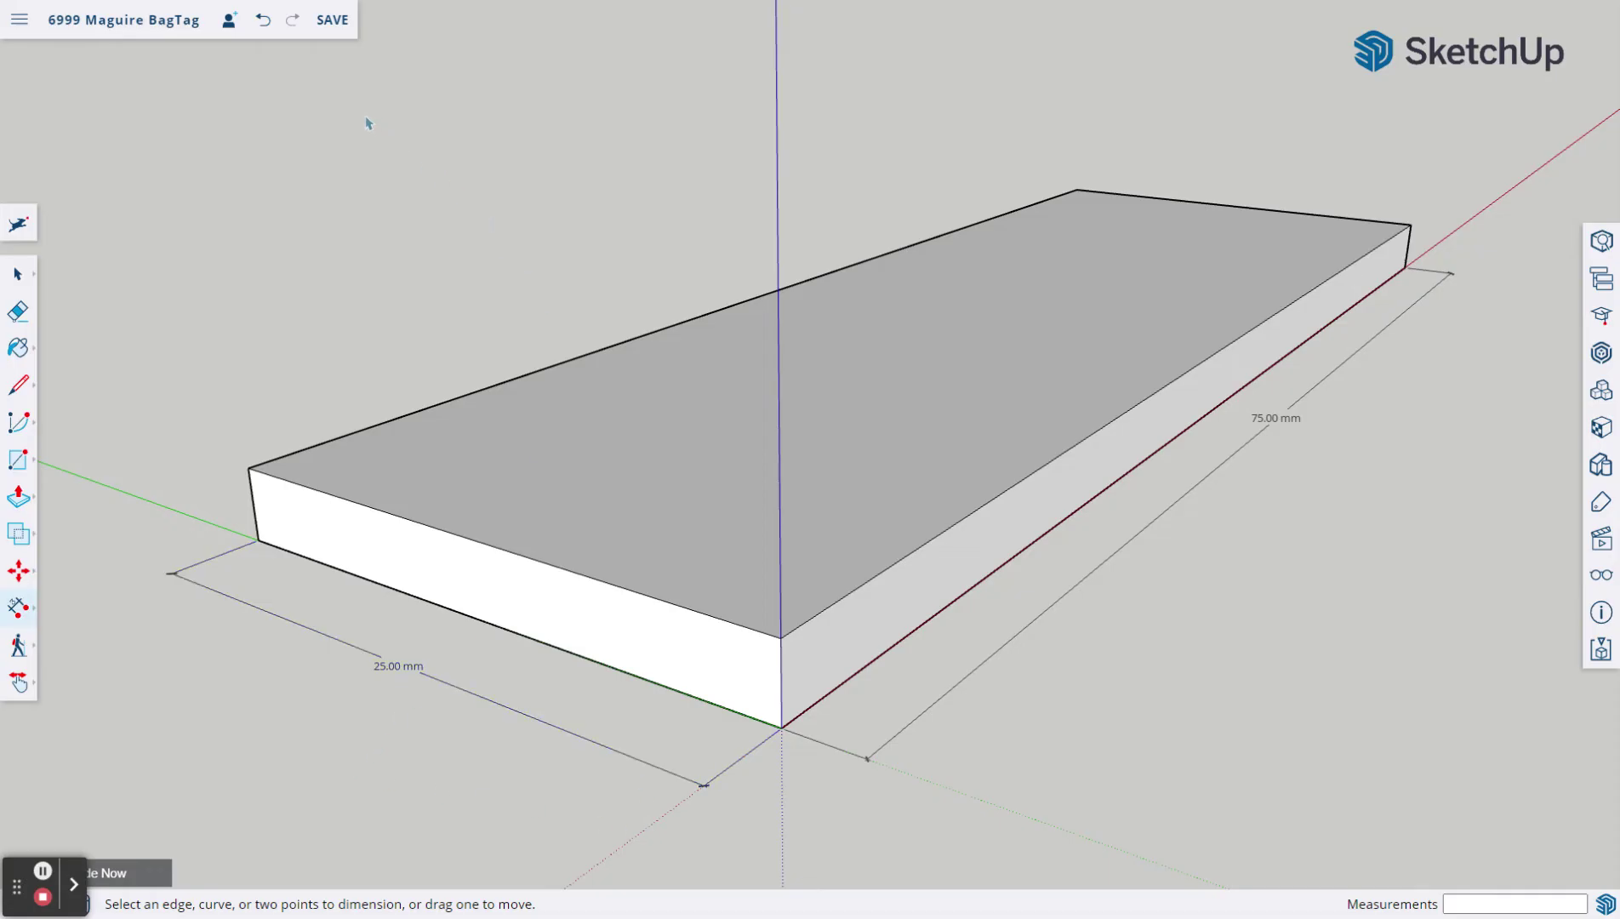
Save the model with its 25.00 mm and 75.00 mm dimension labels.
click(330, 22)
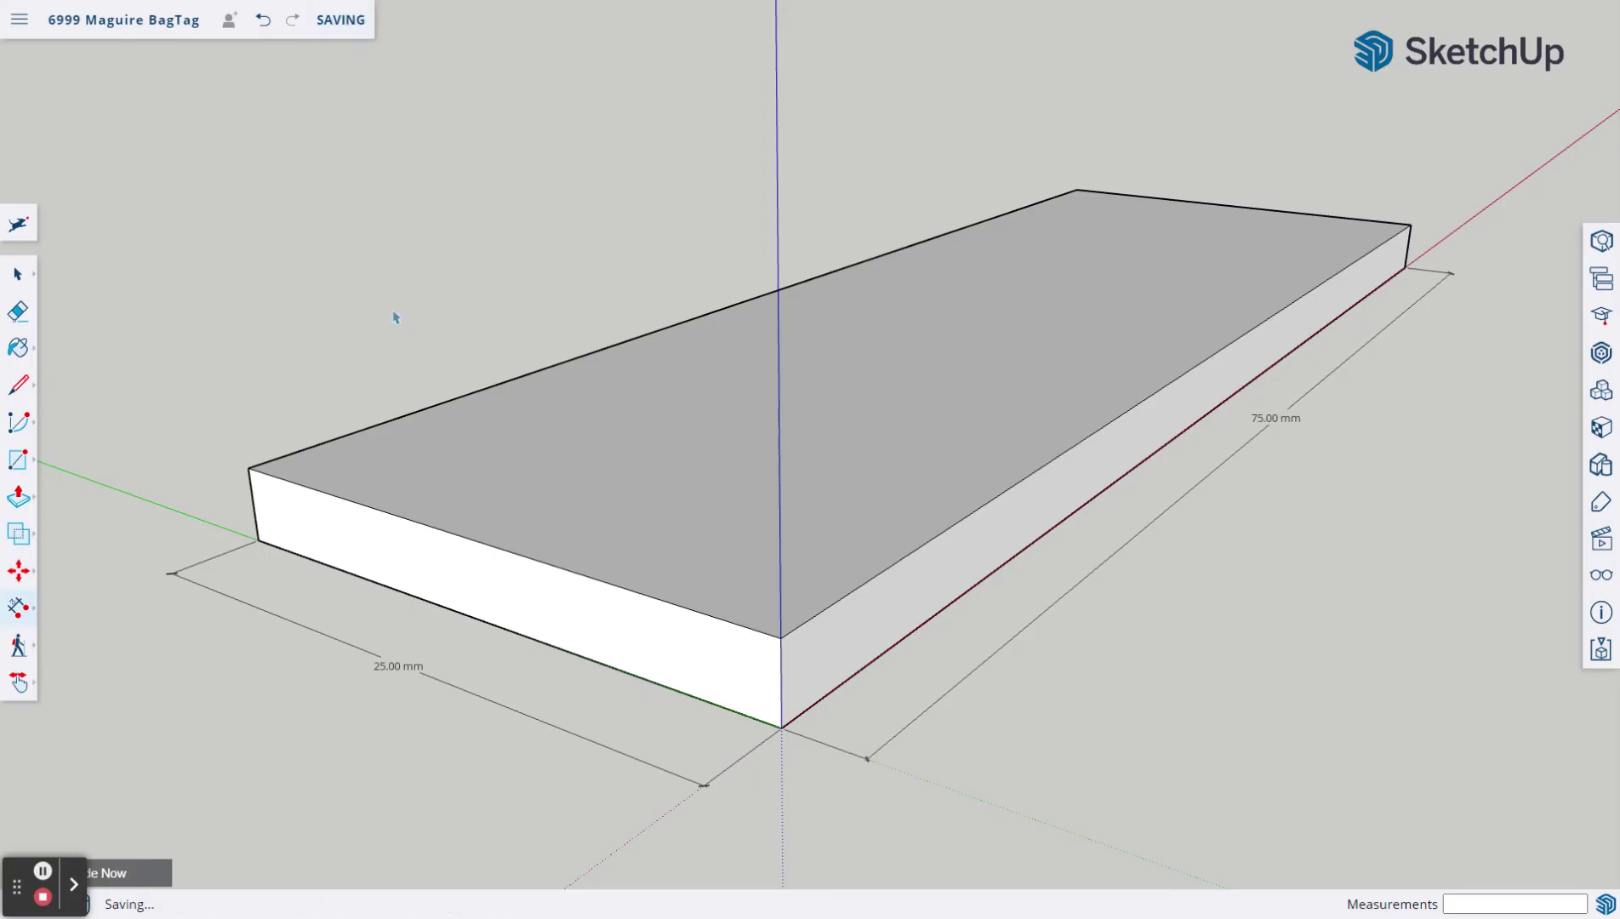